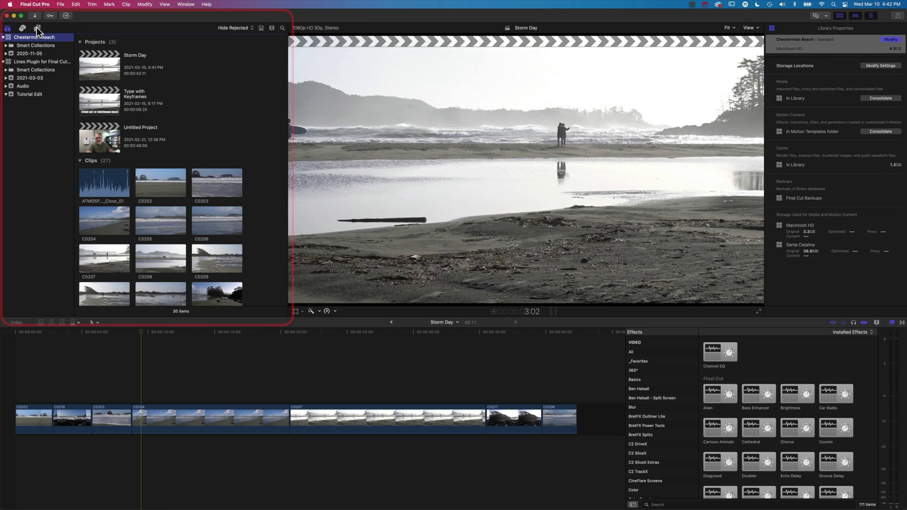
Drag a Basic Title from the Bumper/Opener titles onto the timeline above the Storm Day beach footage.
{"action": "left_click", "coordinate": [36, 28]}
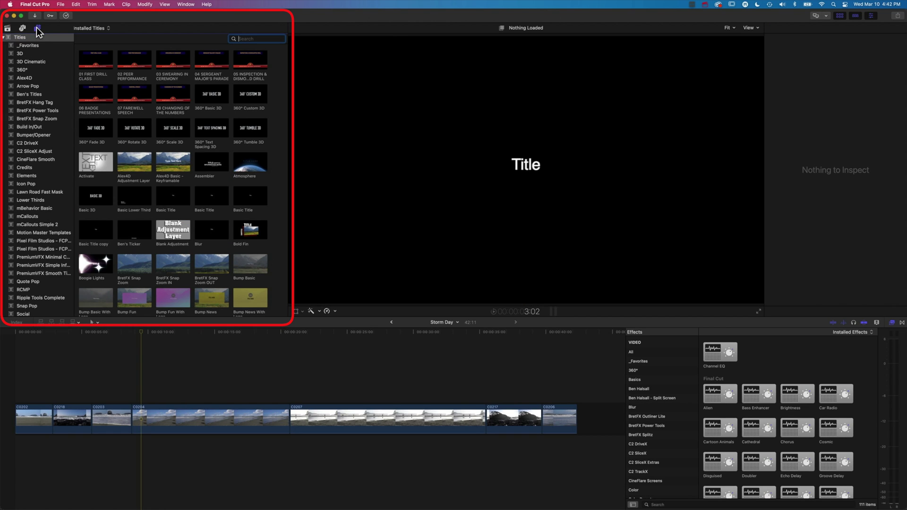
{"action": "left_click", "coordinate": [33, 135]}
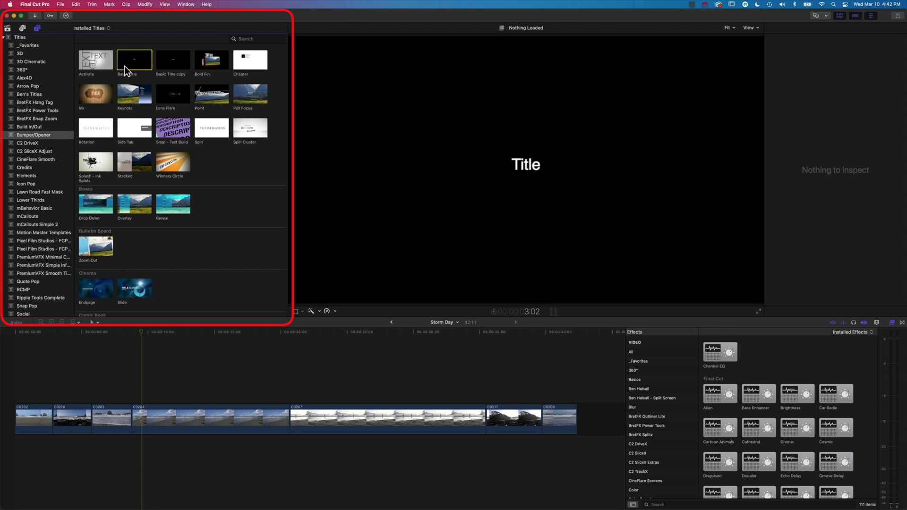
{"action": "left_click_drag", "start_coordinate": [125, 65], "coordinate": [142, 384]}
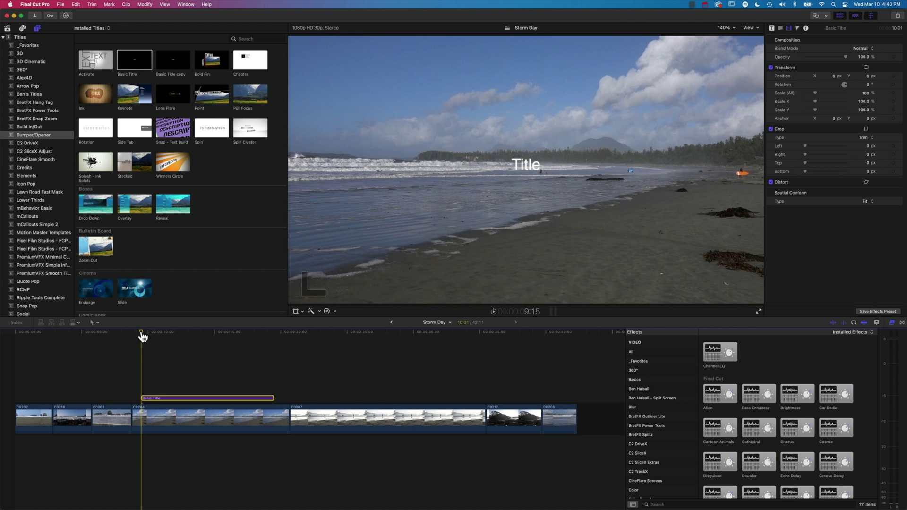
Generate five Lorem Ipsum paragraphs on lipsum.com and select the second paragraph's opening lines.
{"action": "key", "text": "super+Tab"}
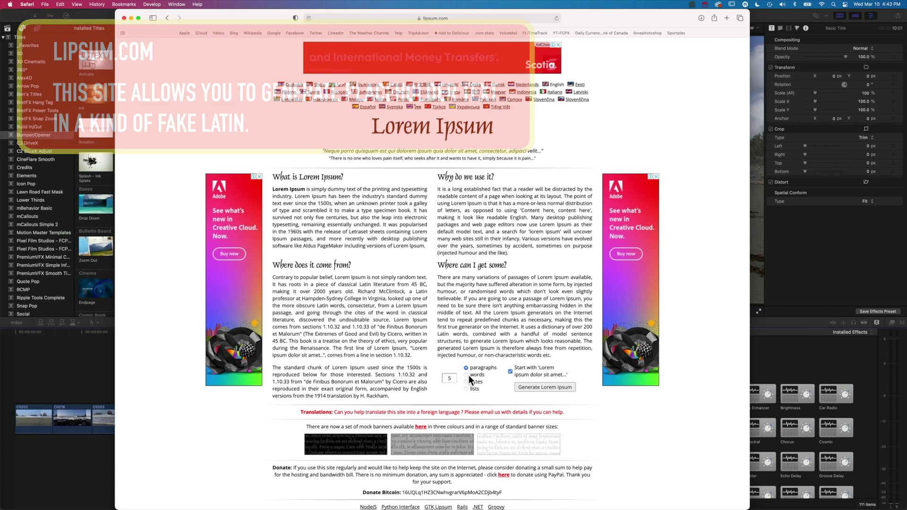
{"action": "left_click", "coordinate": [529, 387]}
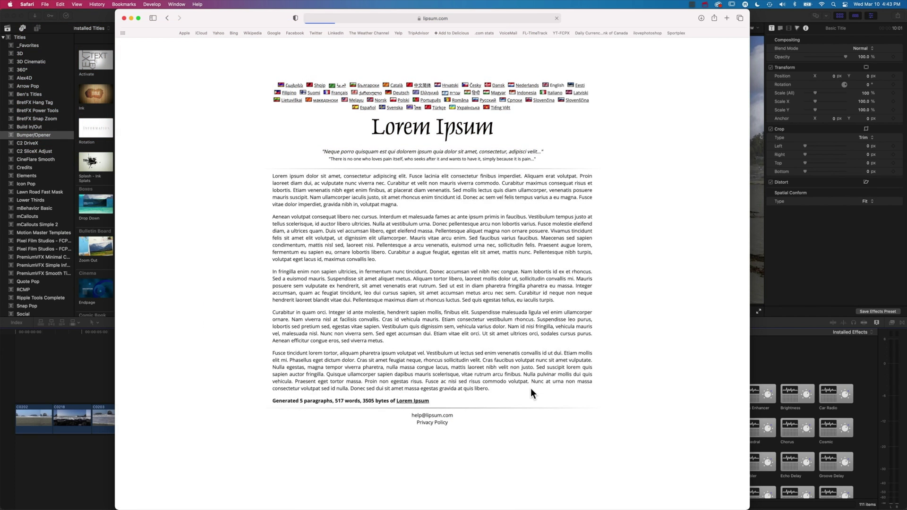
{"action": "left_click_drag", "start_coordinate": [273, 217], "coordinate": [404, 237]}
{"action": "key", "text": "super+c"}
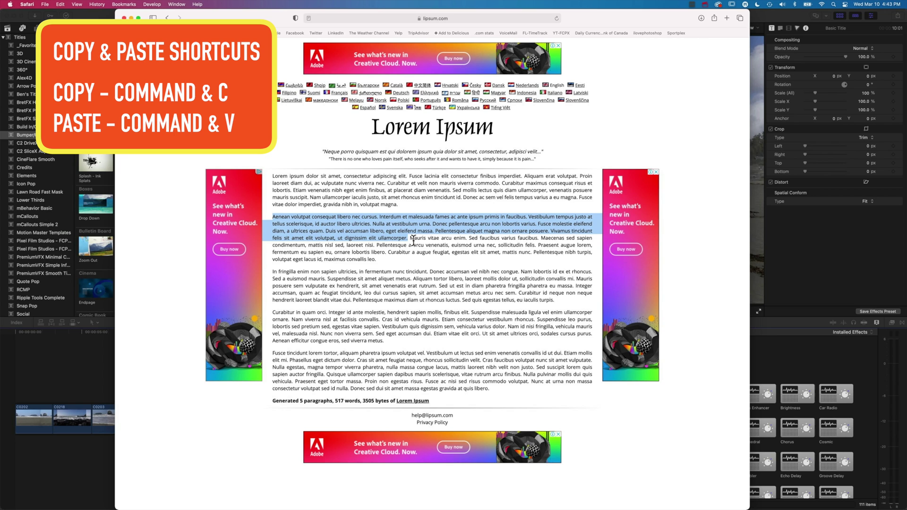
Replace the Basic Title's placeholder word 'Title' with the copied Lorem ipsum text.
{"action": "key", "text": "super+Tab"}
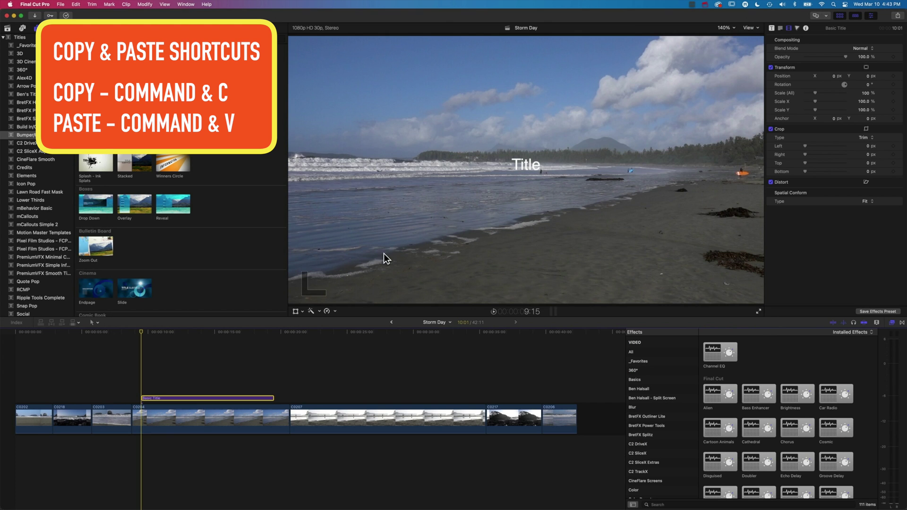
{"action": "left_click", "coordinate": [163, 331]}
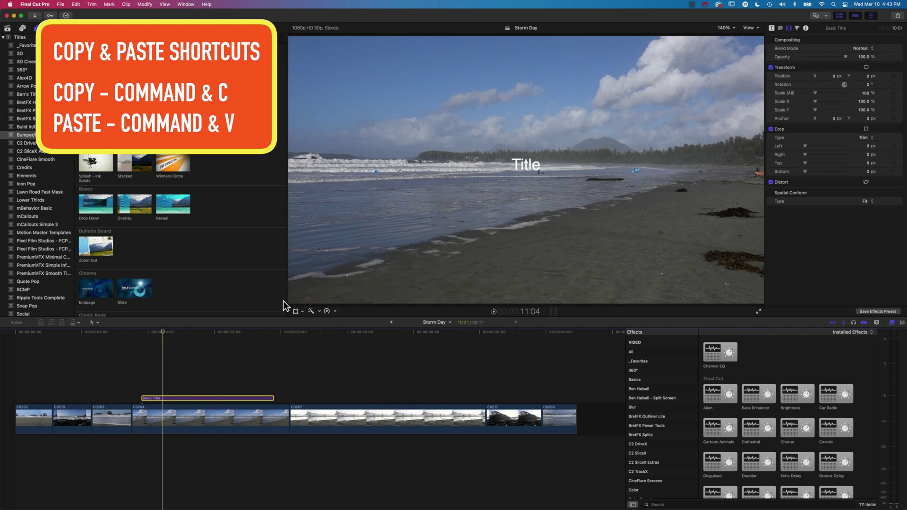
{"action": "left_click", "coordinate": [524, 164]}
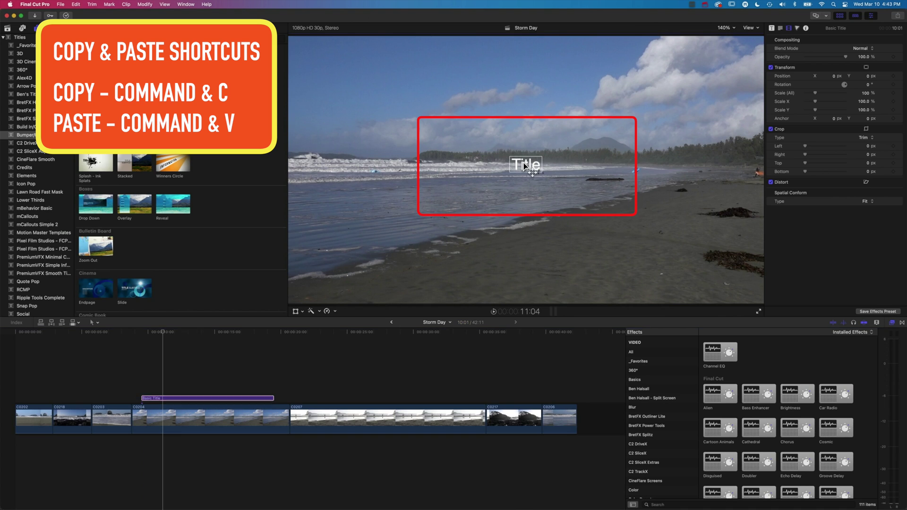
{"action": "double_click", "coordinate": [524, 165]}
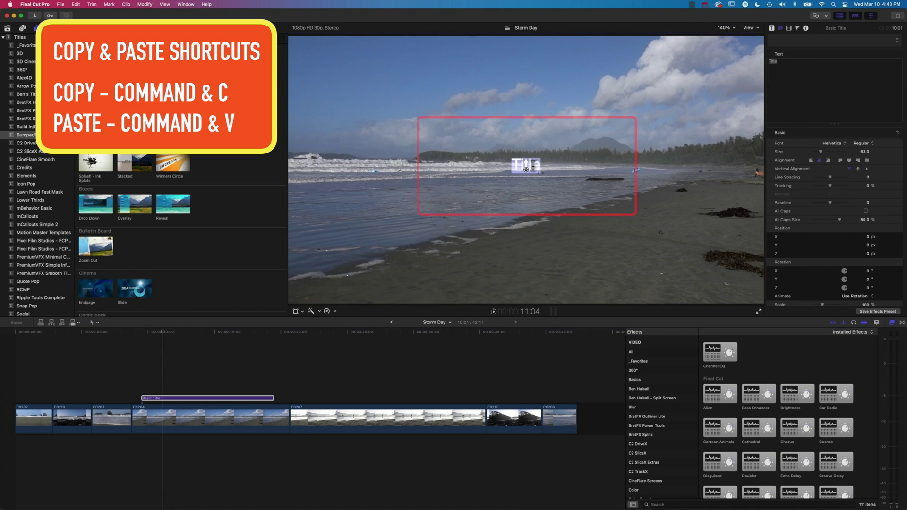
{"action": "key", "text": "super+v"}
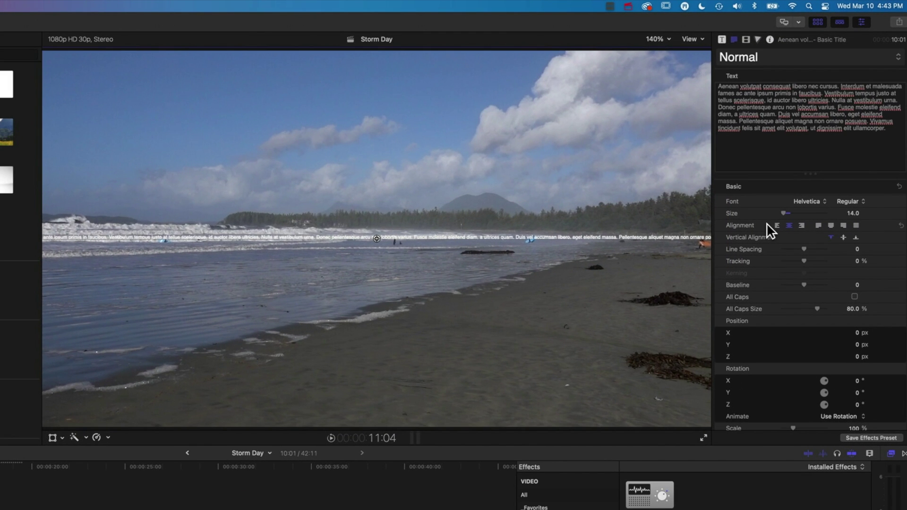
Left-align the title at size 47 and move it to X -698.38, Y 387.84 px.
{"action": "left_click", "coordinate": [777, 225]}
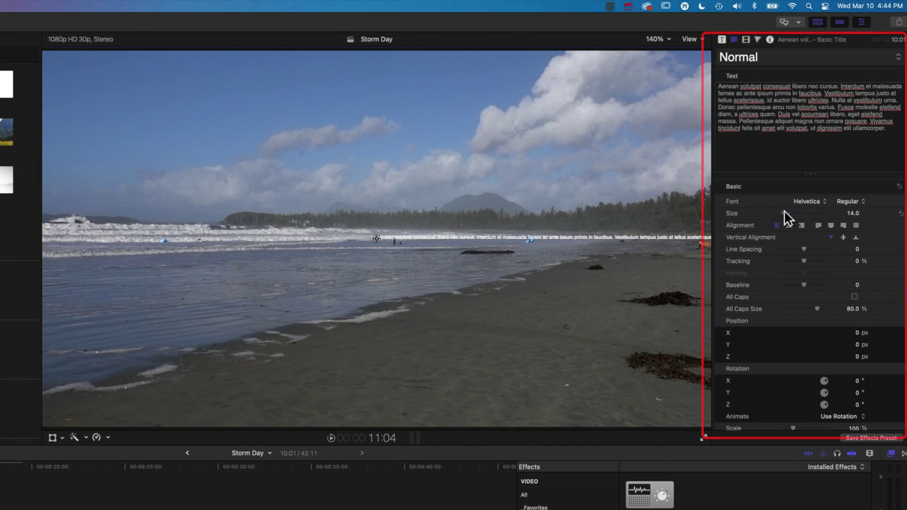
{"action": "left_click_drag", "start_coordinate": [783, 209], "coordinate": [789, 210]}
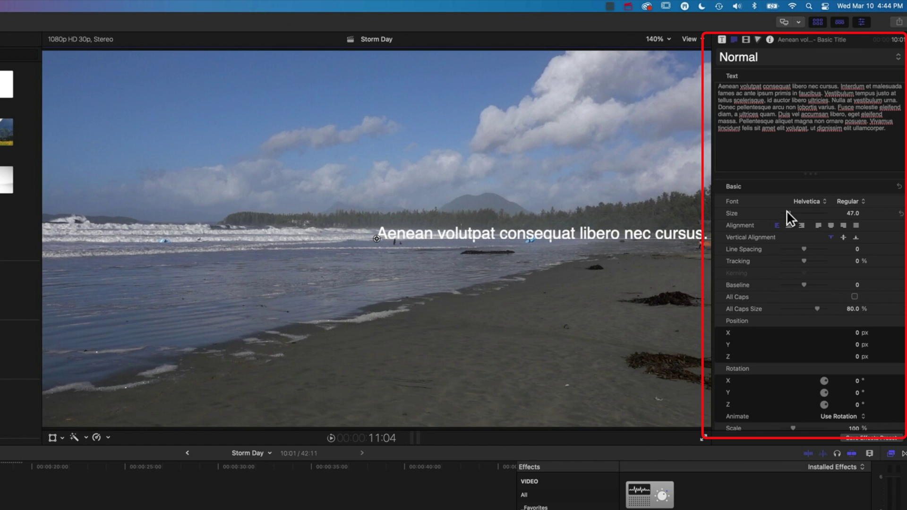
{"action": "key", "text": "Right"}
{"action": "key", "text": "Right"}
{"action": "key", "text": "Right"}
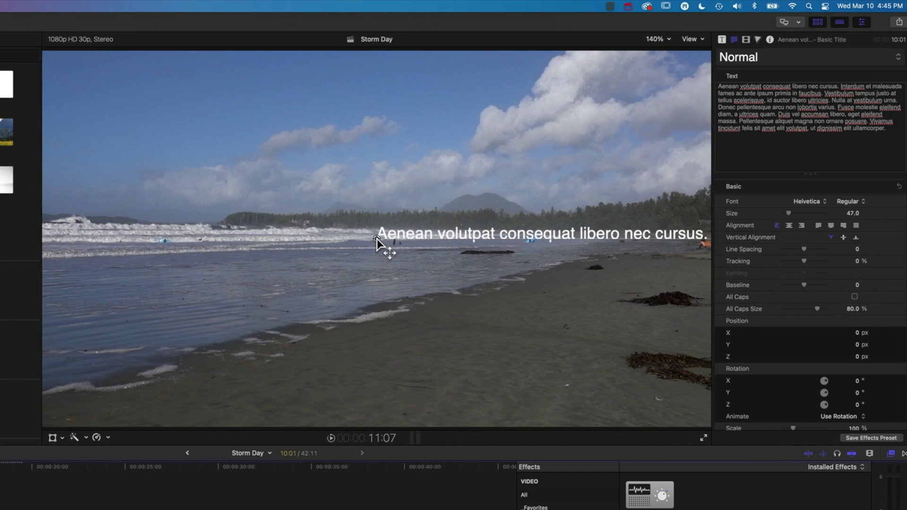
{"action": "left_click_drag", "start_coordinate": [376, 238], "coordinate": [136, 142]}
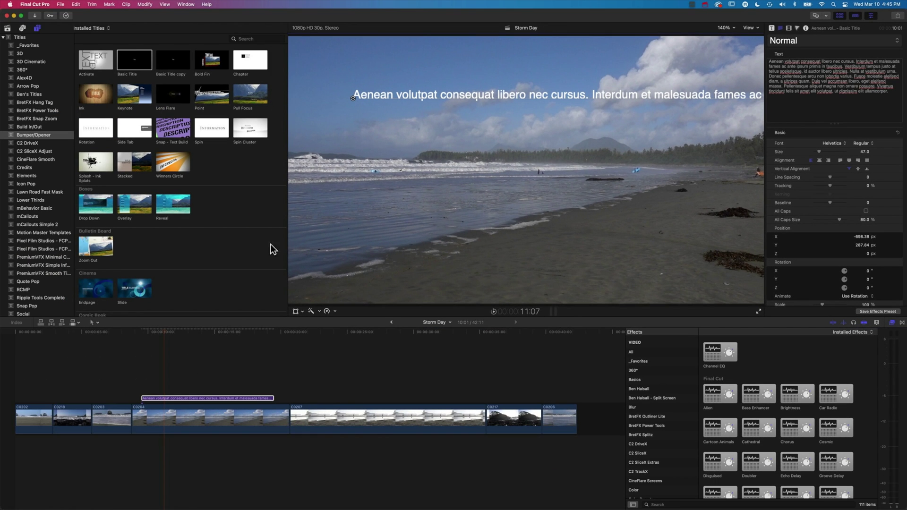
Lower clip C0204's opacity to 18.39% so the beach footage dims behind the title.
{"action": "left_click", "coordinate": [203, 416]}
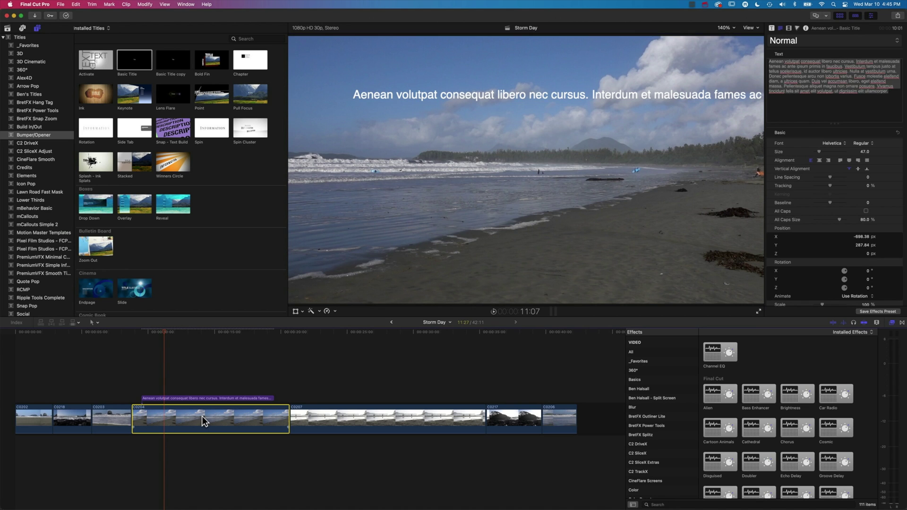
{"action": "left_click_drag", "start_coordinate": [845, 57], "coordinate": [820, 56]}
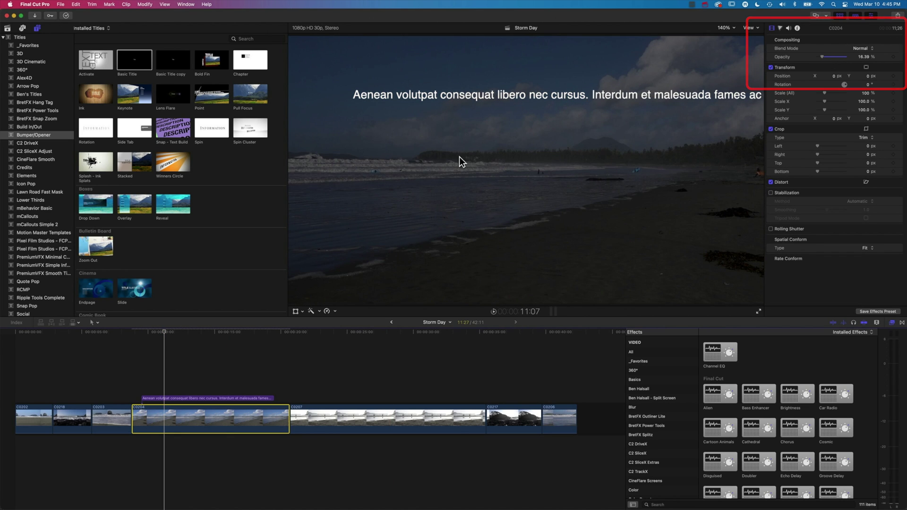
{"action": "left_click", "coordinate": [163, 398]}
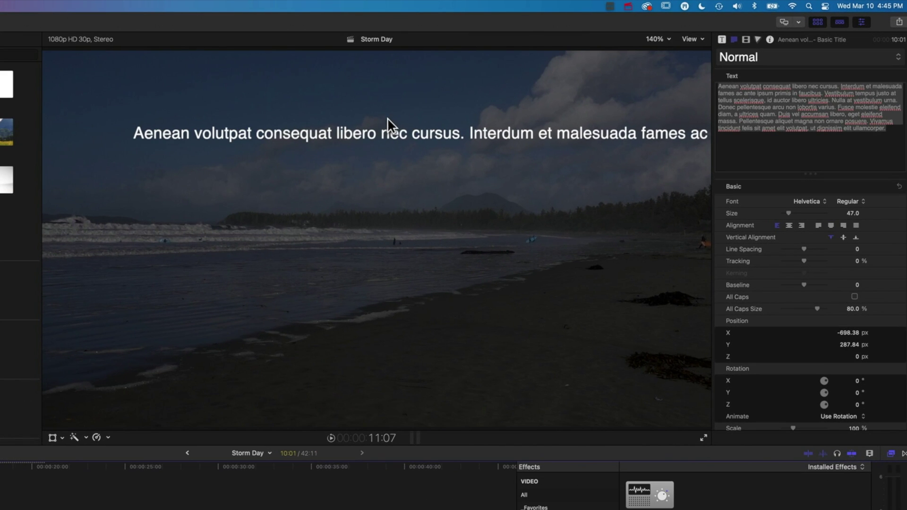
Insert line breaks after 'Interdum', before 'Vestibulum', after 'auctor' and before 'arcu non lobortis'.
{"action": "left_click", "coordinate": [846, 86]}
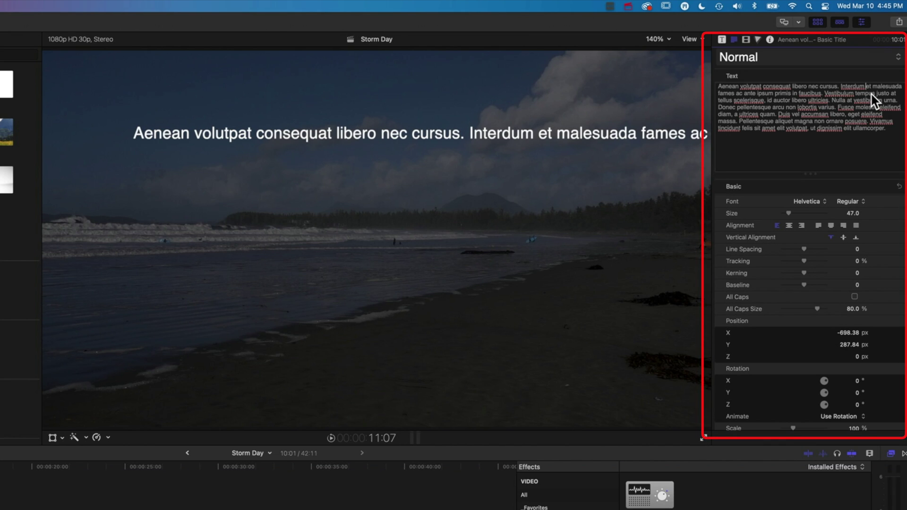
{"action": "left_click", "coordinate": [867, 87]}
{"action": "key", "text": "Return"}
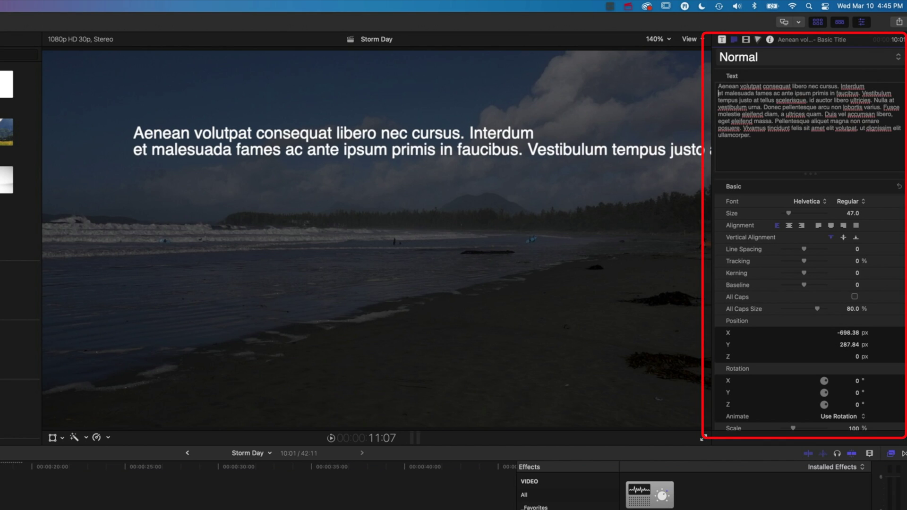
{"action": "left_click", "coordinate": [863, 94]}
{"action": "key", "text": "Return"}
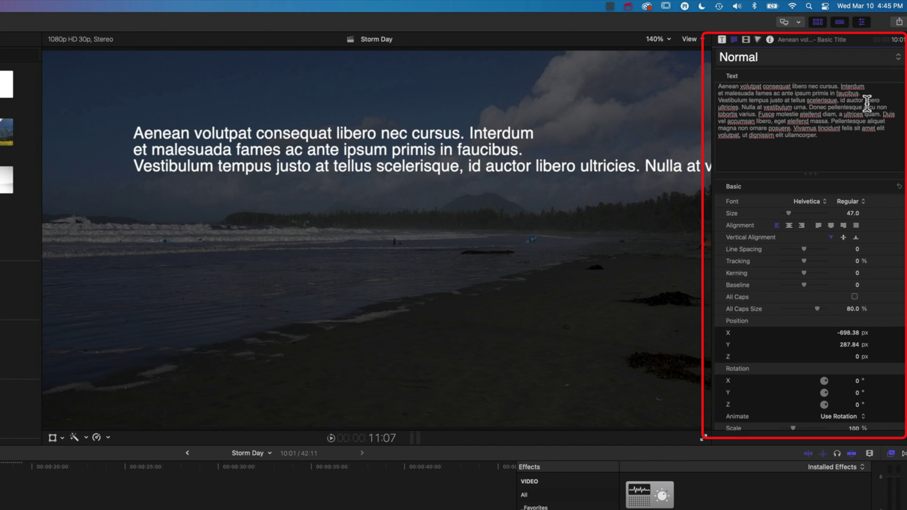
{"action": "left_click", "coordinate": [862, 100]}
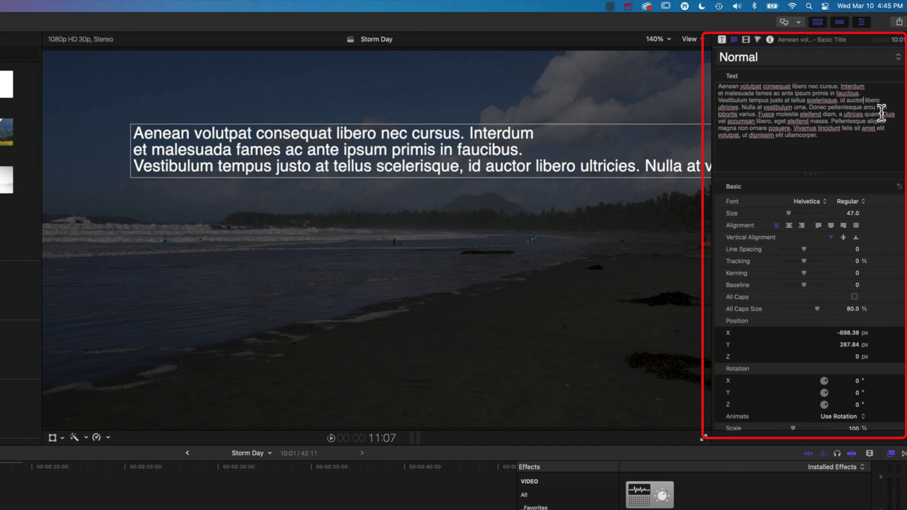
{"action": "key", "text": "Return"}
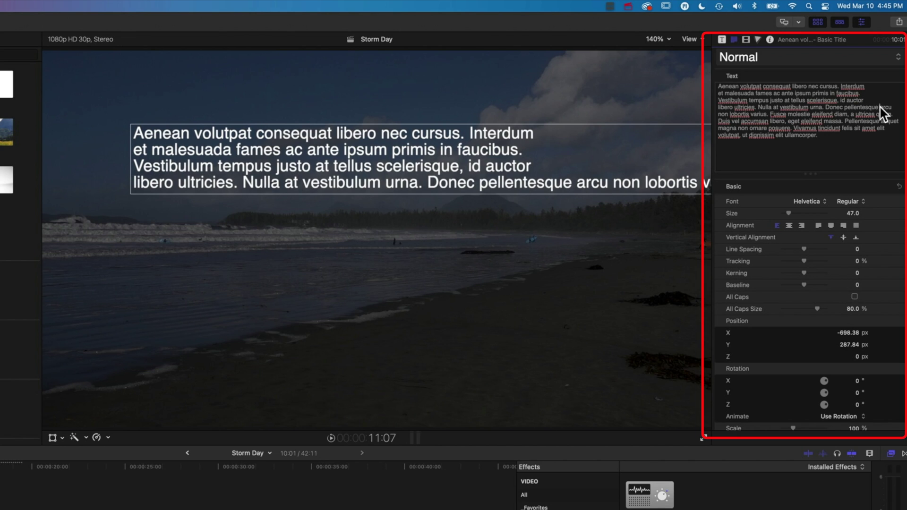
{"action": "key", "text": "Return"}
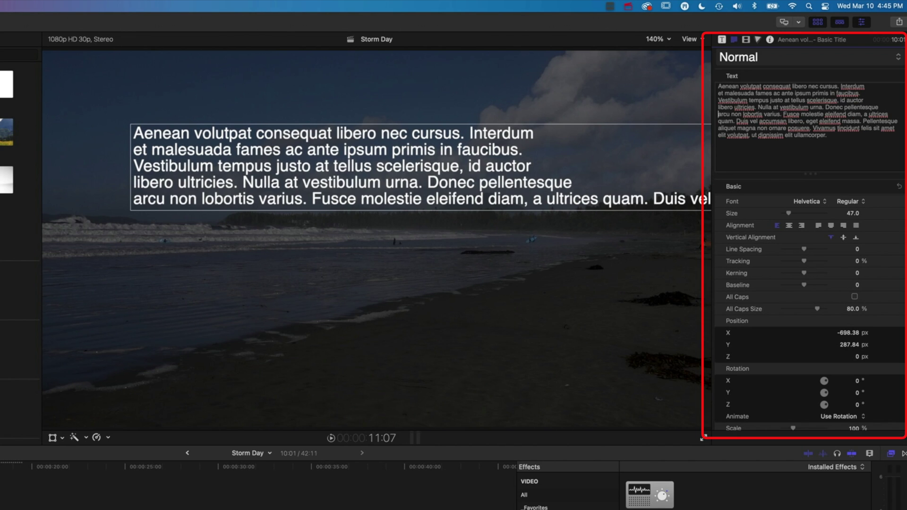
Add line breaks before 'a ultrices quam', 'massa.', 'Vivamus' and 'elit ullamcorper.'.
{"action": "left_click", "coordinate": [863, 115]}
{"action": "key", "text": "Return"}
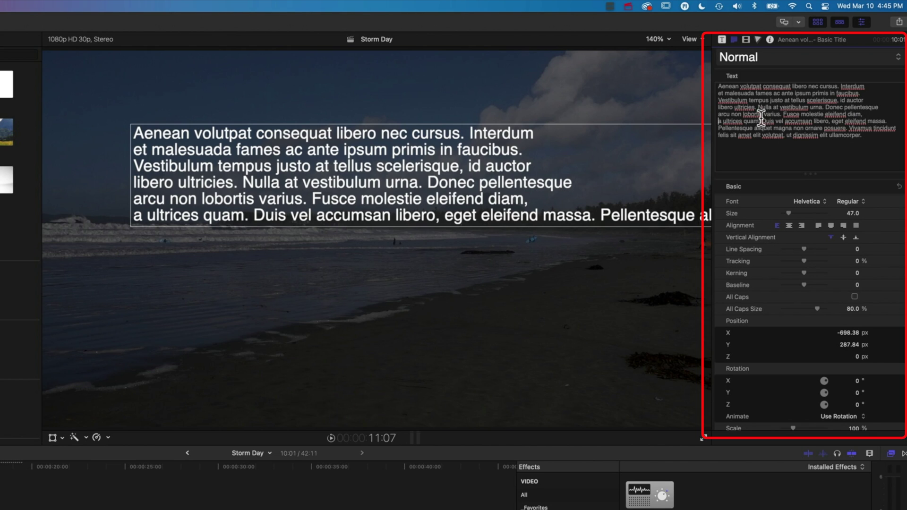
{"action": "left_click", "coordinate": [868, 121]}
{"action": "key", "text": "Return"}
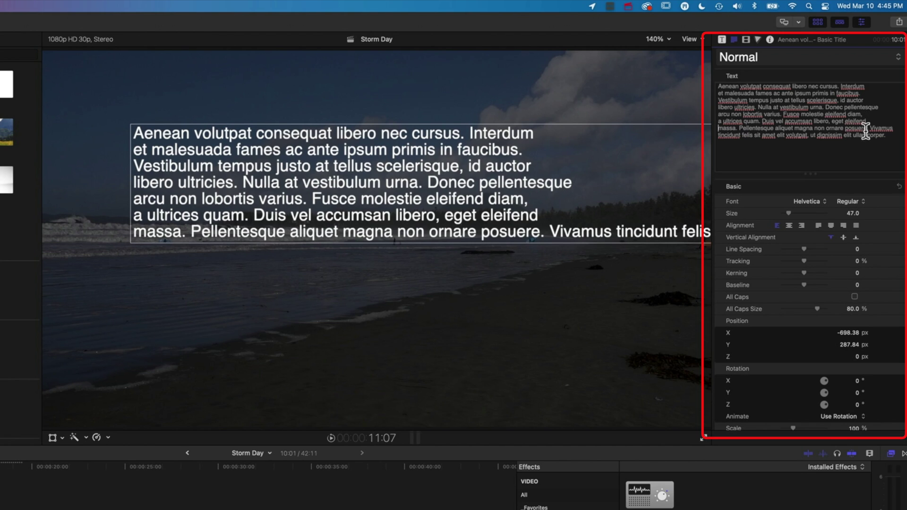
{"action": "left_click", "coordinate": [871, 128]}
{"action": "key", "text": "Return"}
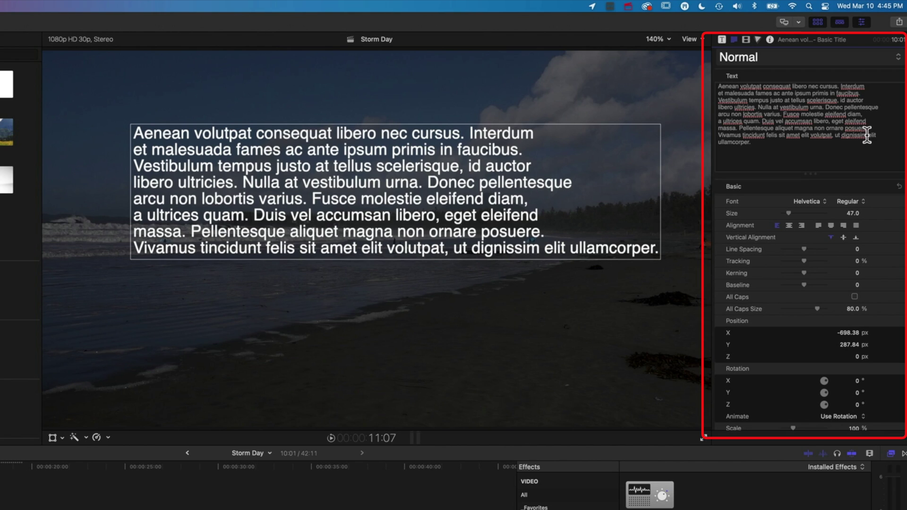
{"action": "key", "text": "Return"}
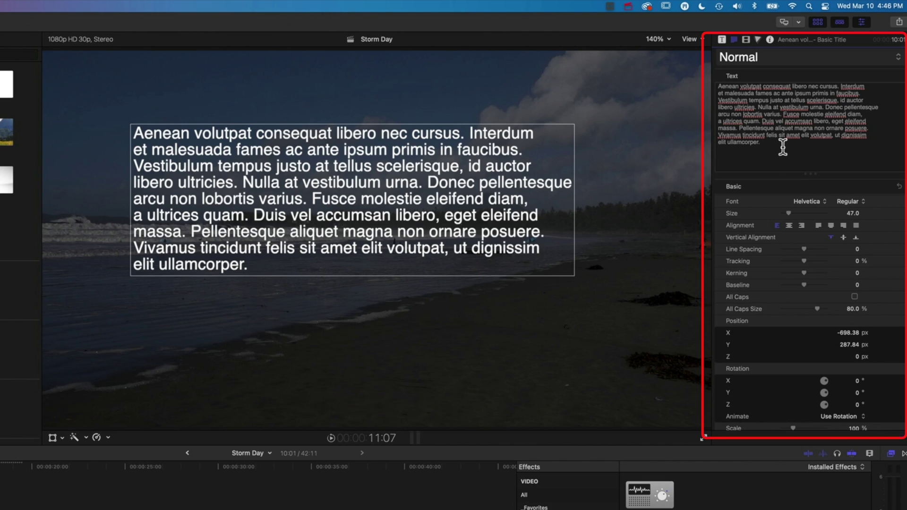
Set all title text to size 56, tracking 0.35%, line spacing 26, then move it to X -755.08, Y 313.5.
{"action": "left_click_drag", "start_coordinate": [775, 145], "coordinate": [683, 76]}
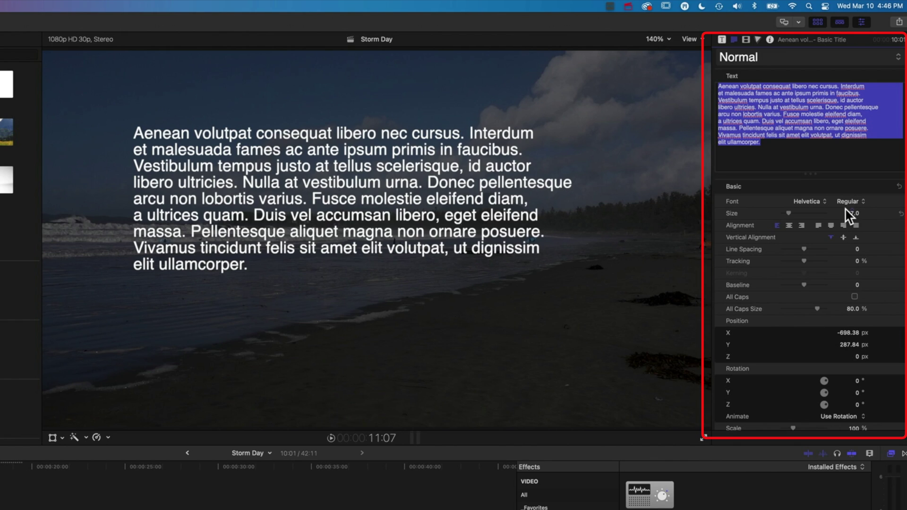
{"action": "left_click", "coordinate": [882, 186]}
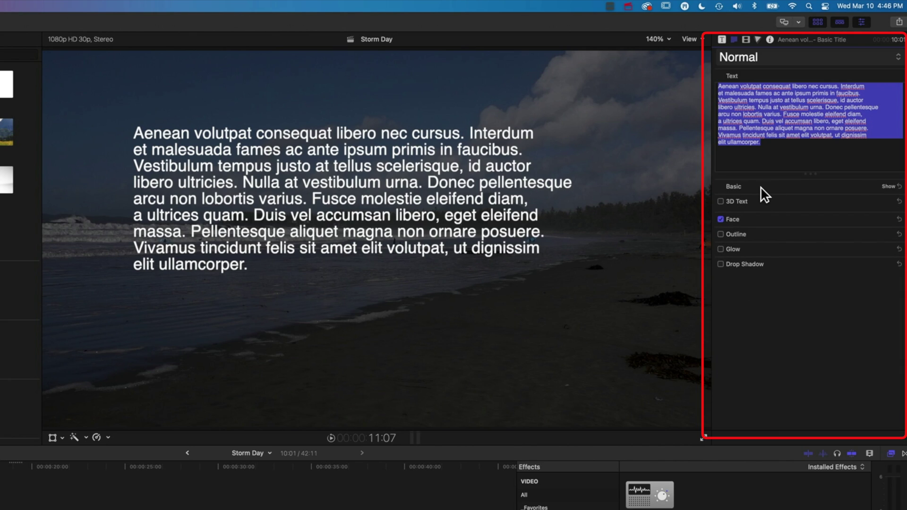
{"action": "left_click", "coordinate": [888, 186]}
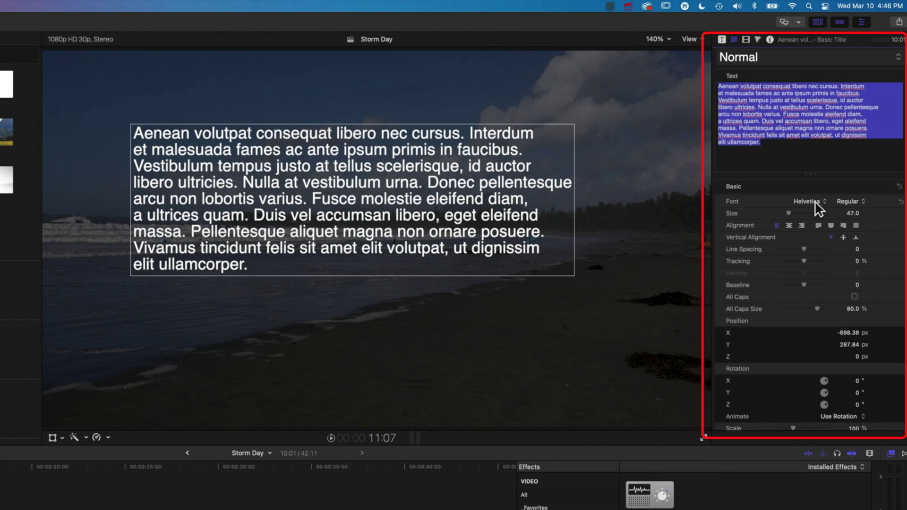
{"action": "left_click_drag", "start_coordinate": [792, 212], "coordinate": [789, 212]}
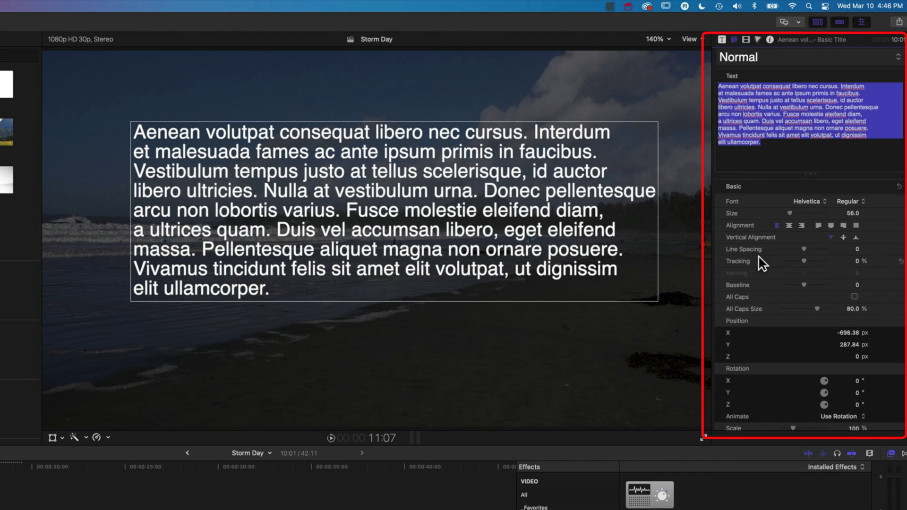
{"action": "left_click_drag", "start_coordinate": [804, 259], "coordinate": [807, 249]}
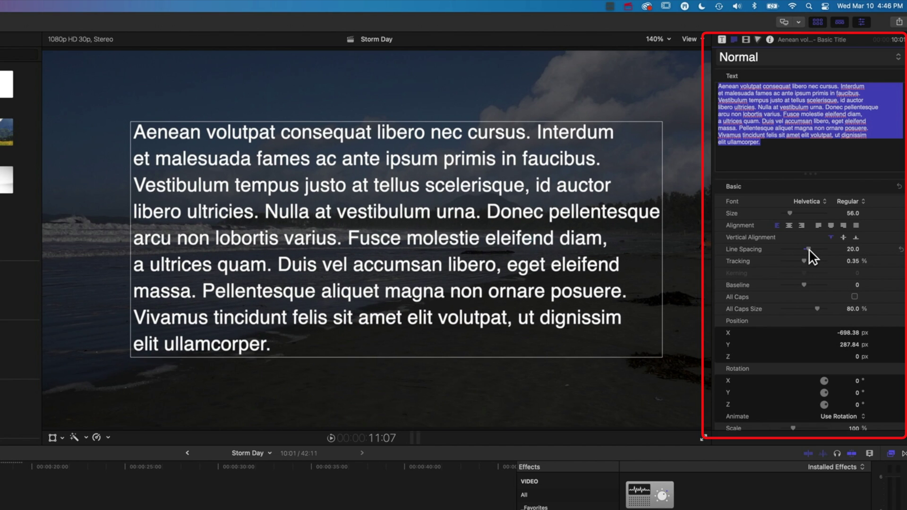
{"action": "left_click_drag", "start_coordinate": [808, 249], "coordinate": [810, 248]}
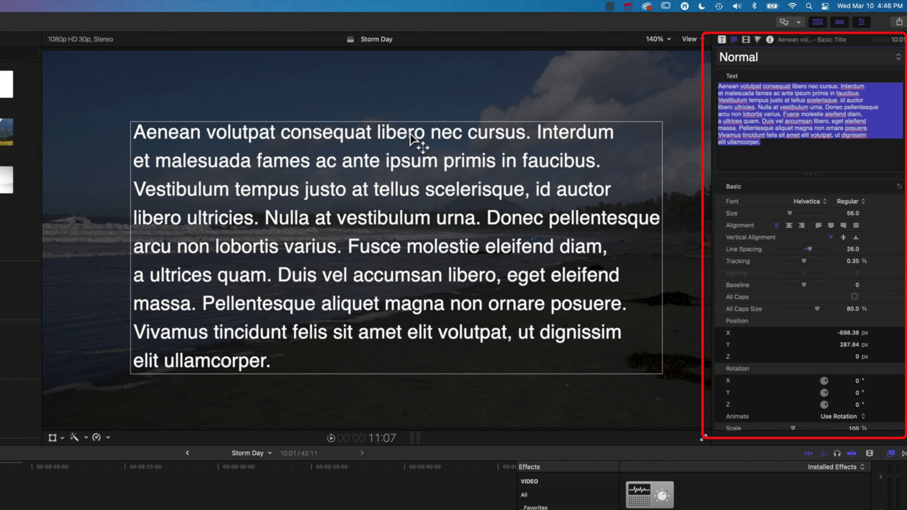
{"action": "left_click_drag", "start_coordinate": [411, 137], "coordinate": [364, 125]}
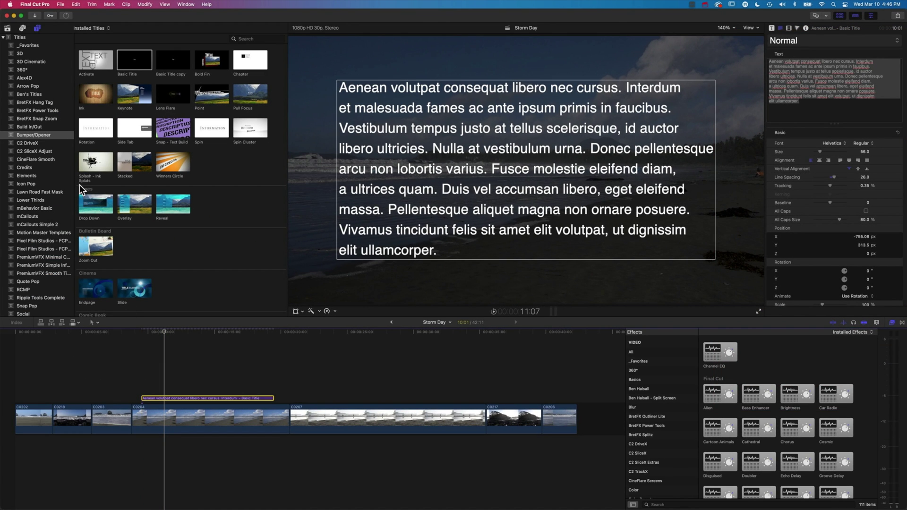
Place Rounded Text Frame Demo from Ben's Titles above clip C0207, with the playhead on it.
{"action": "left_click", "coordinate": [29, 94]}
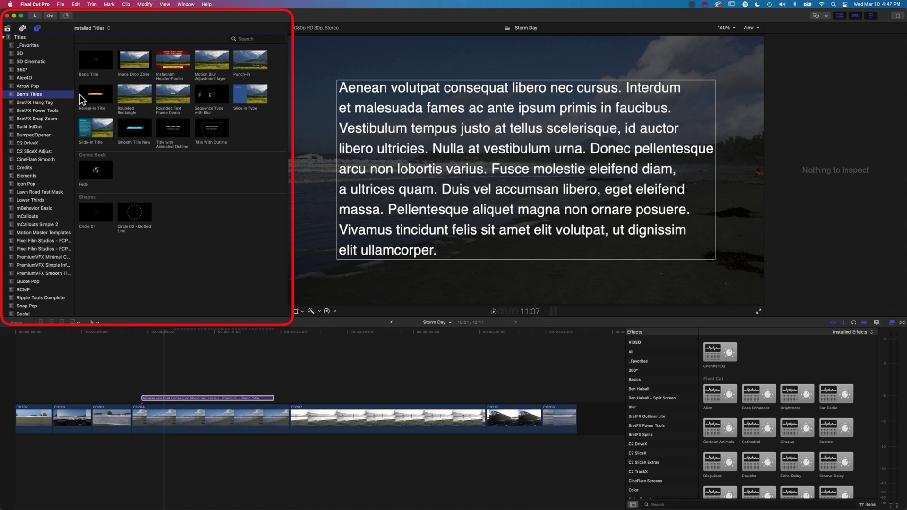
{"action": "left_click", "coordinate": [168, 93]}
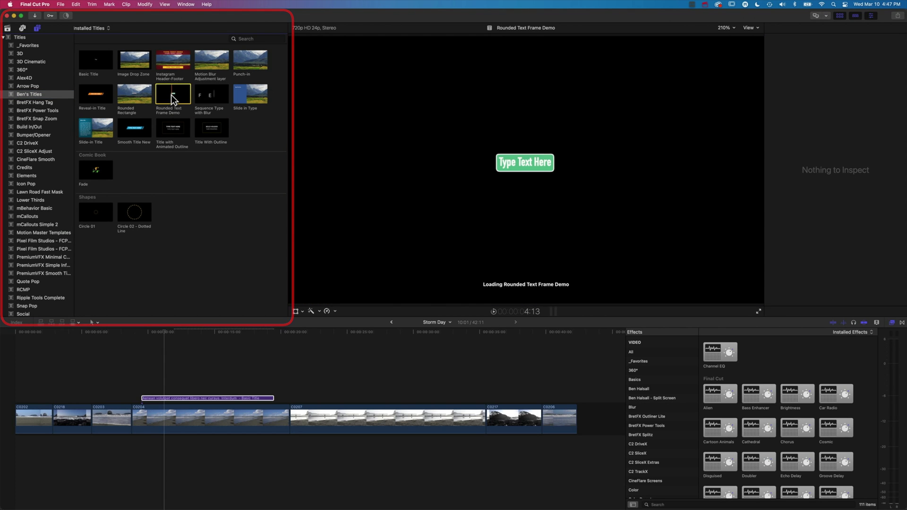
{"action": "left_click_drag", "start_coordinate": [171, 94], "coordinate": [336, 398]}
{"action": "left_click", "coordinate": [354, 331]}
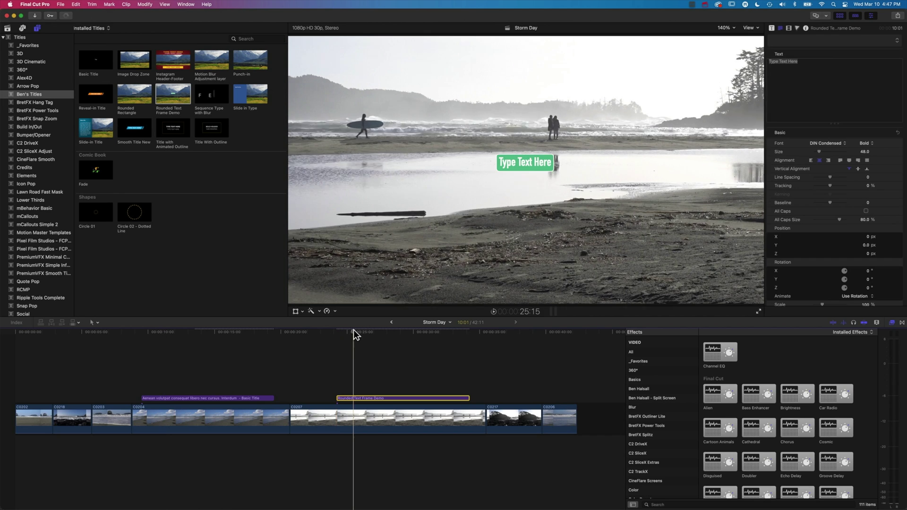
Lower clip C0207's Compositing Opacity to 12.58% to darken the beach shot.
{"action": "left_click", "coordinate": [366, 416]}
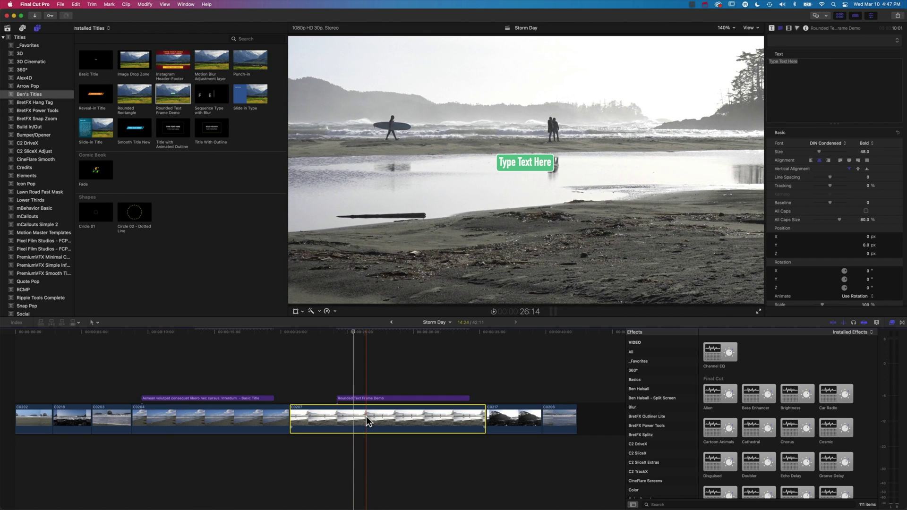
{"action": "left_click", "coordinate": [366, 416]}
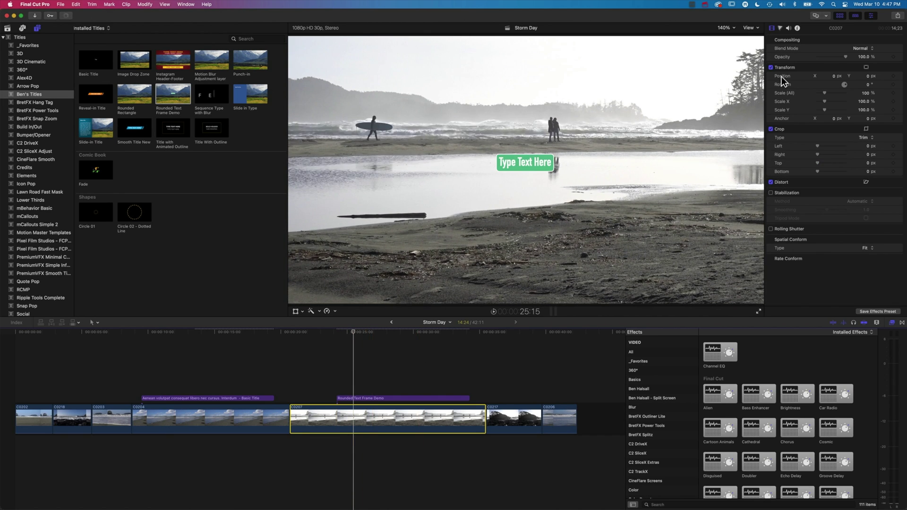
{"action": "left_click_drag", "start_coordinate": [845, 56], "coordinate": [821, 54]}
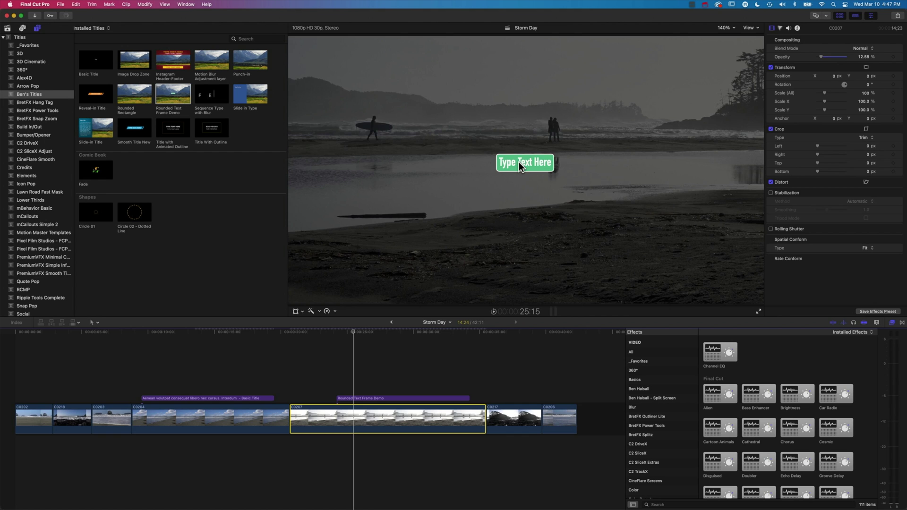
Review the Rounded Text Frame Demo's published parameters, then show its DIN Condensed Bold 48 text settings.
{"action": "left_click", "coordinate": [362, 399]}
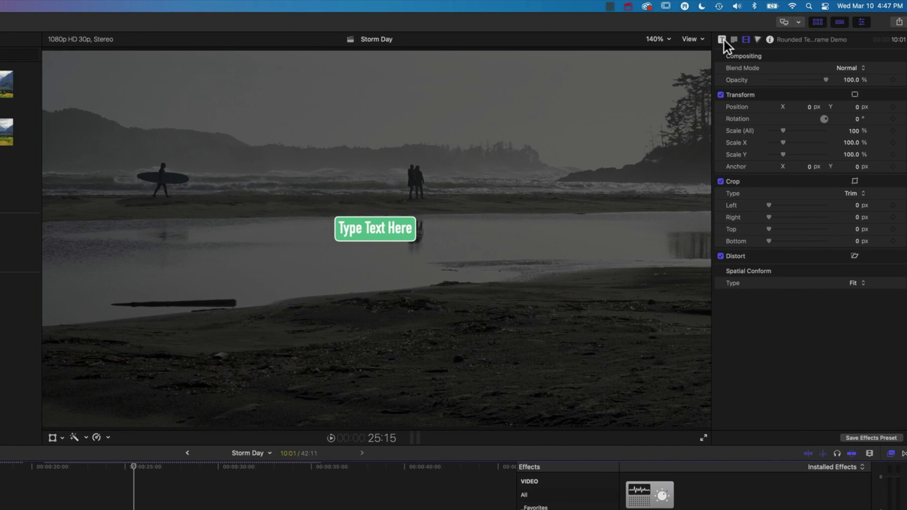
{"action": "left_click", "coordinate": [723, 39]}
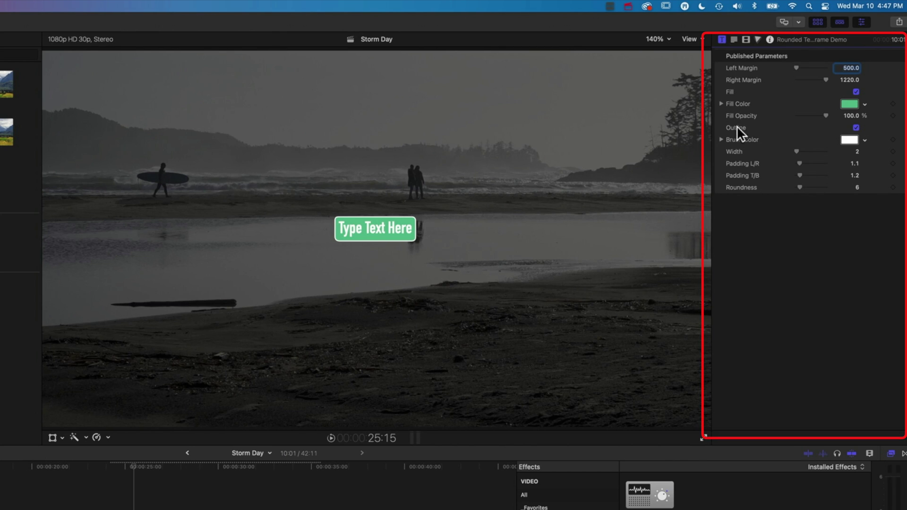
{"action": "left_click", "coordinate": [734, 39]}
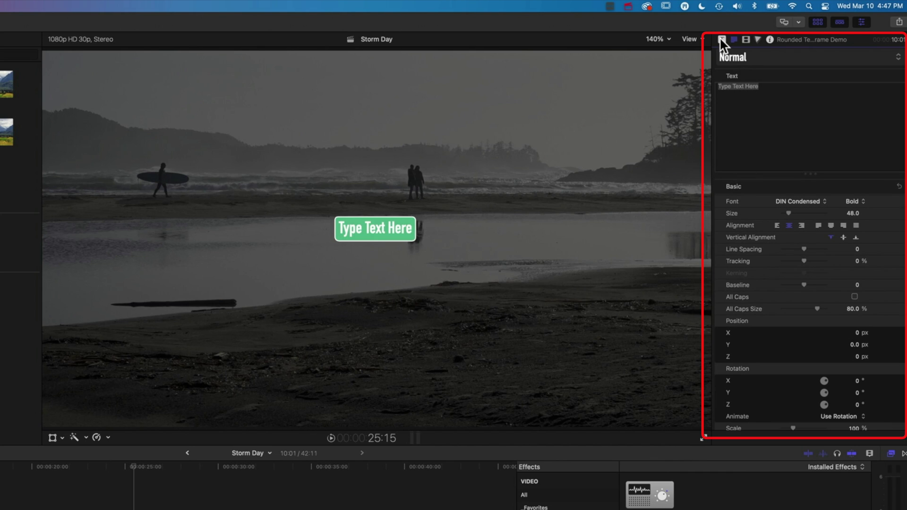
{"action": "left_click", "coordinate": [721, 40]}
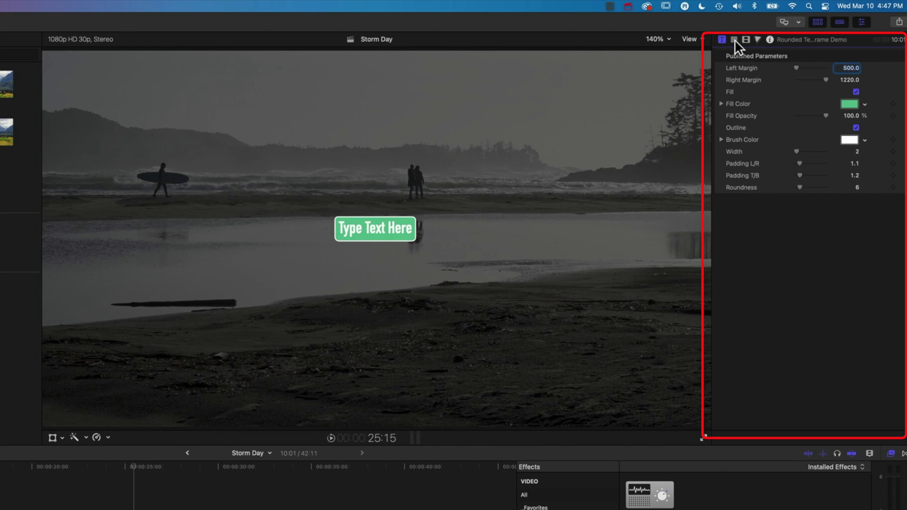
{"action": "left_click", "coordinate": [734, 40]}
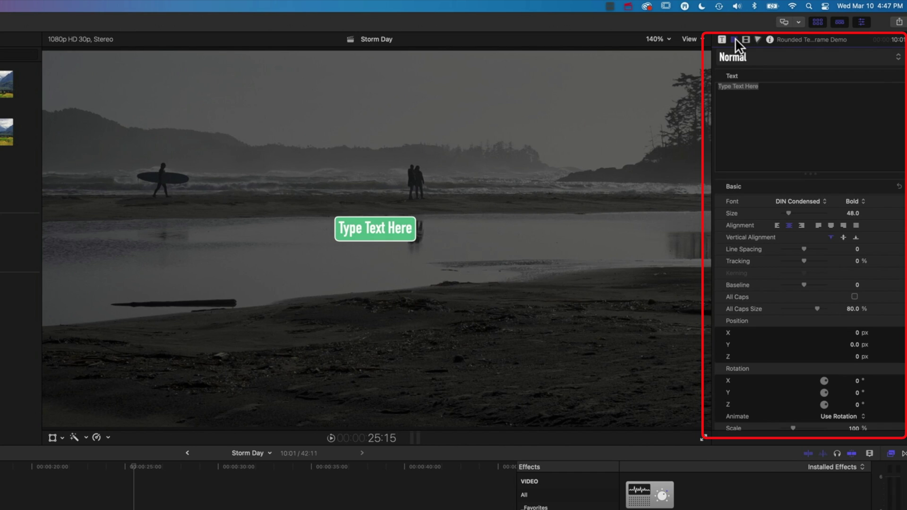
Copy the second lipsum.com paragraph, 'Aenean' through 'massa.', from Safari and return to Final Cut Pro.
{"action": "key", "text": "super+Tab"}
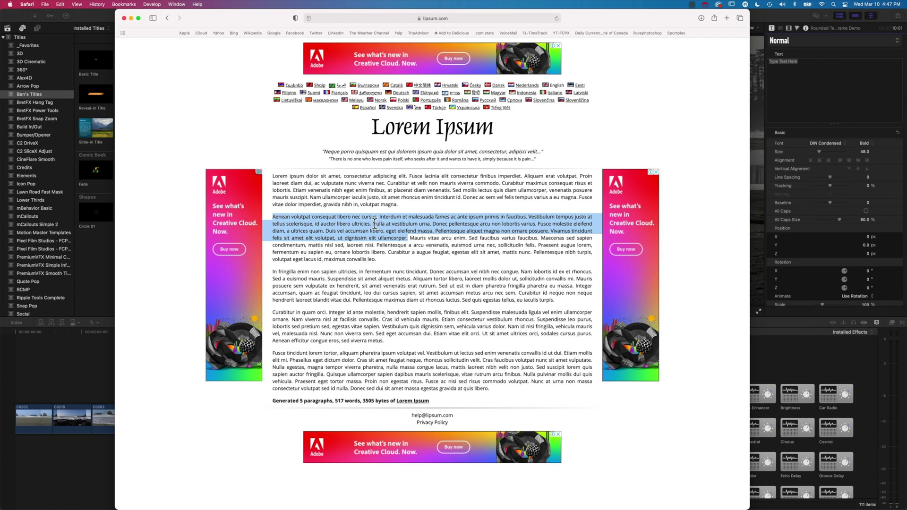
{"action": "left_click", "coordinate": [303, 219]}
{"action": "left_click_drag", "start_coordinate": [273, 217], "coordinate": [434, 230]}
{"action": "key", "text": "super+c"}
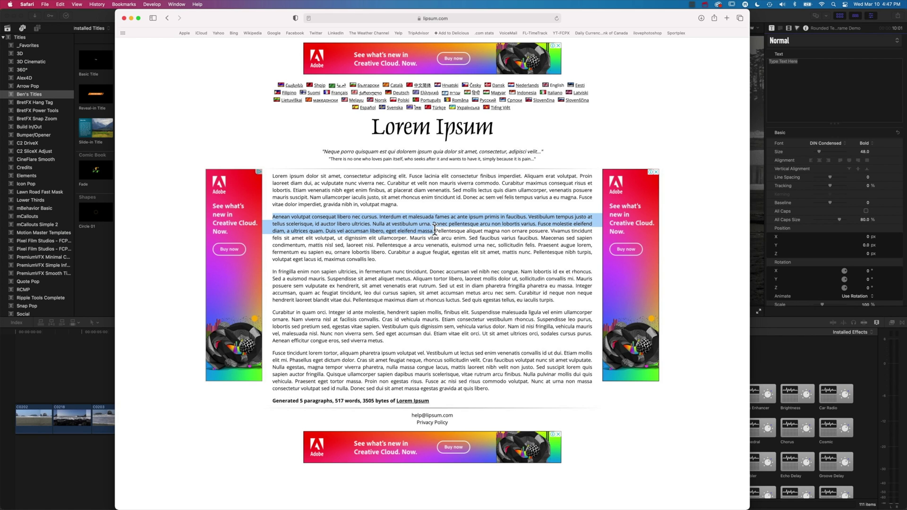
{"action": "key", "text": "super+Tab"}
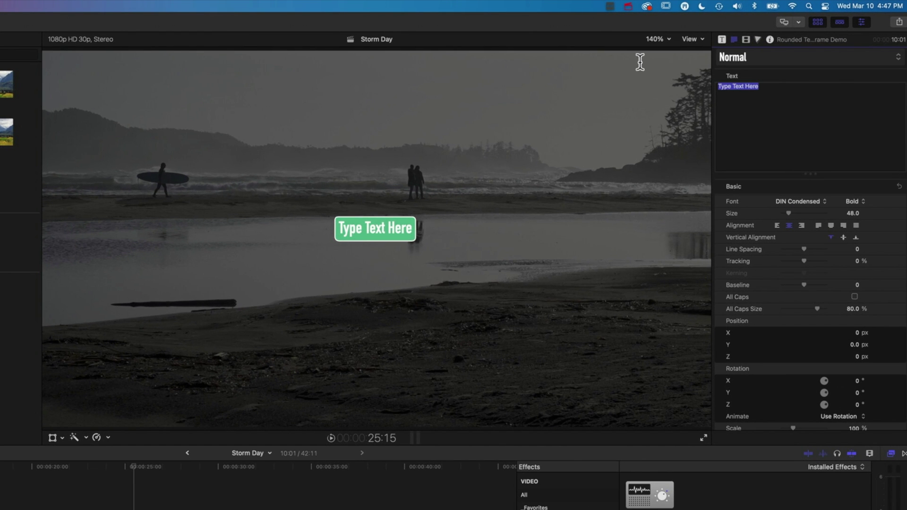
Paste the Aenean…massa. paragraph over 'Type Text Here' and raise the frame to Y 168.01 px.
{"action": "key", "text": "super+v"}
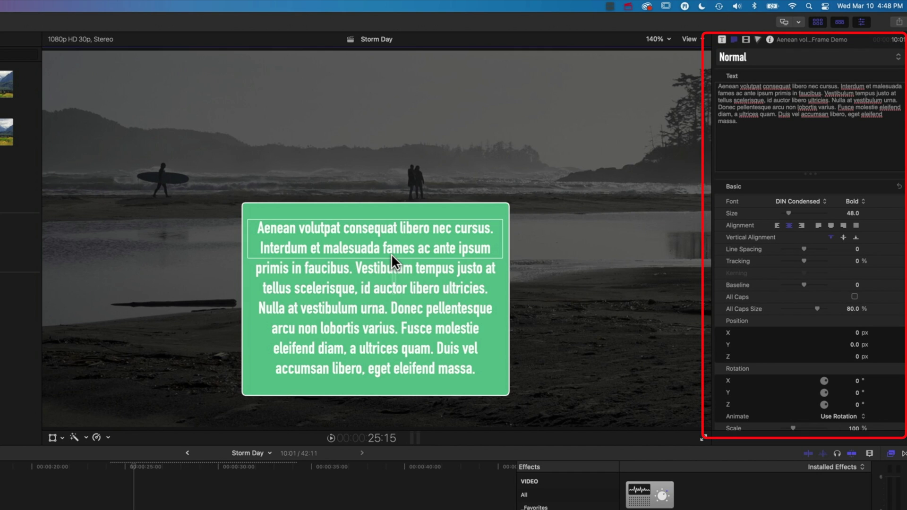
{"action": "left_click_drag", "start_coordinate": [378, 231], "coordinate": [376, 169]}
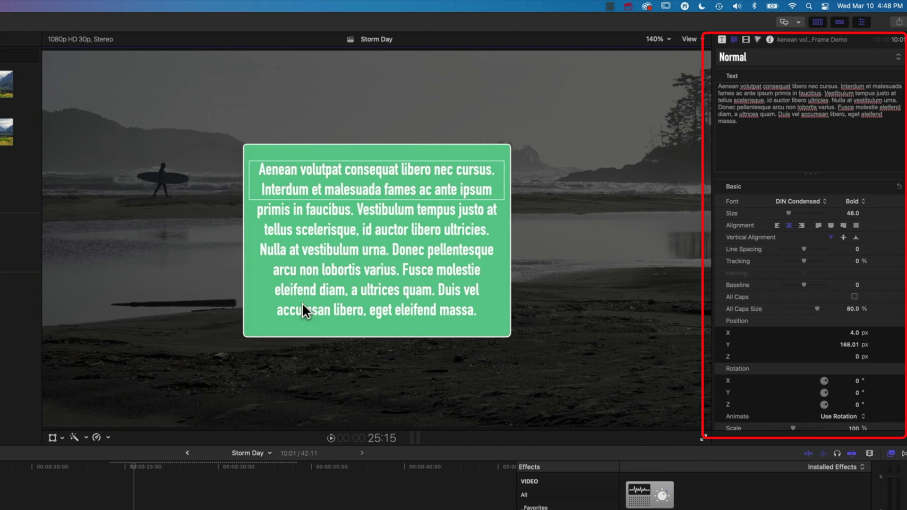
Set the title's Fill Opacity to 0% and switch off its Outline in the Title inspector.
{"action": "left_click", "coordinate": [722, 38]}
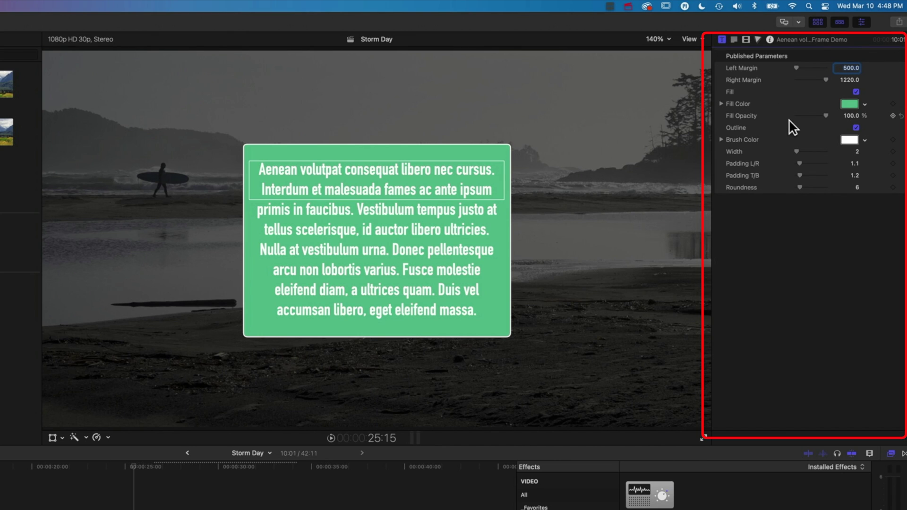
{"action": "left_click_drag", "start_coordinate": [824, 114], "coordinate": [755, 115]}
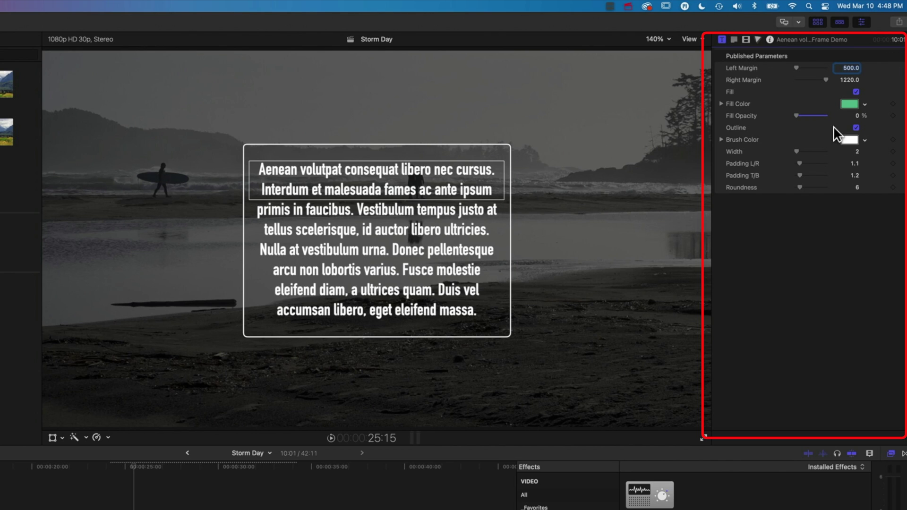
{"action": "left_click", "coordinate": [856, 128]}
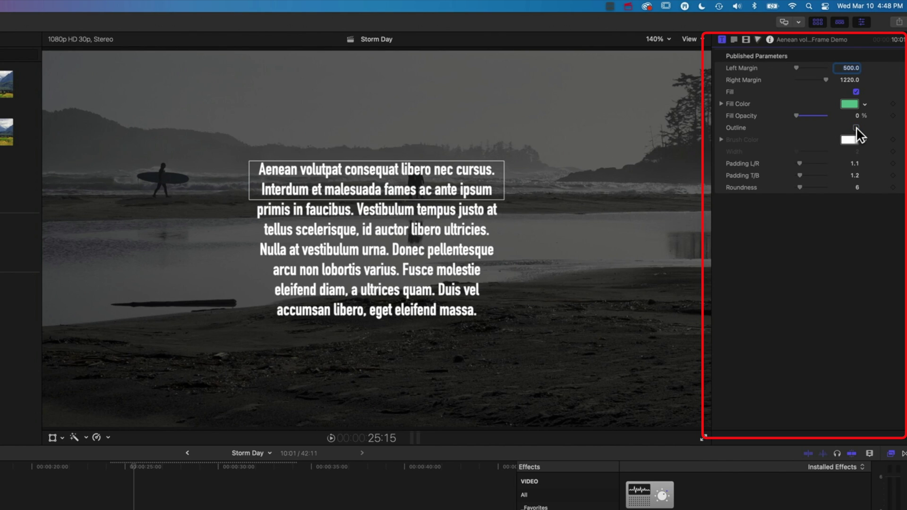
Left-align the whole paragraph and set it in Adobe Gothic Std.
{"action": "left_click", "coordinate": [735, 40]}
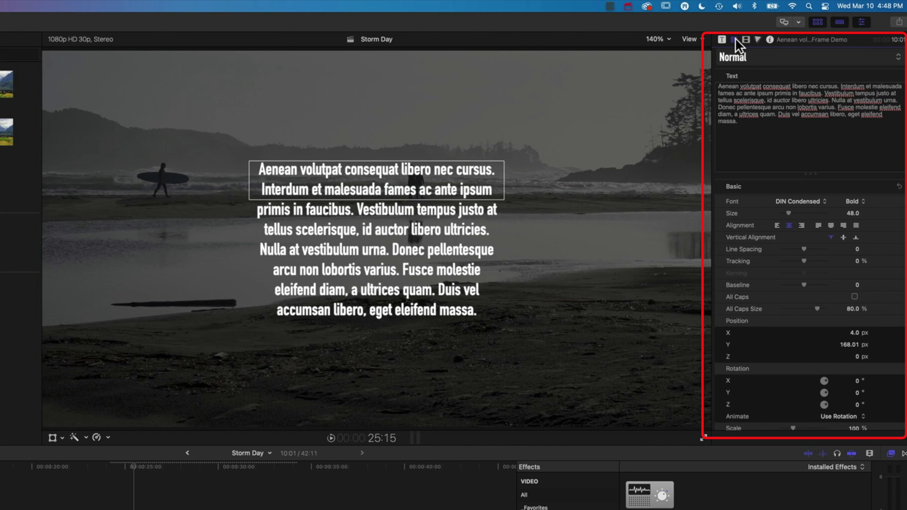
{"action": "left_click_drag", "start_coordinate": [762, 124], "coordinate": [722, 57]}
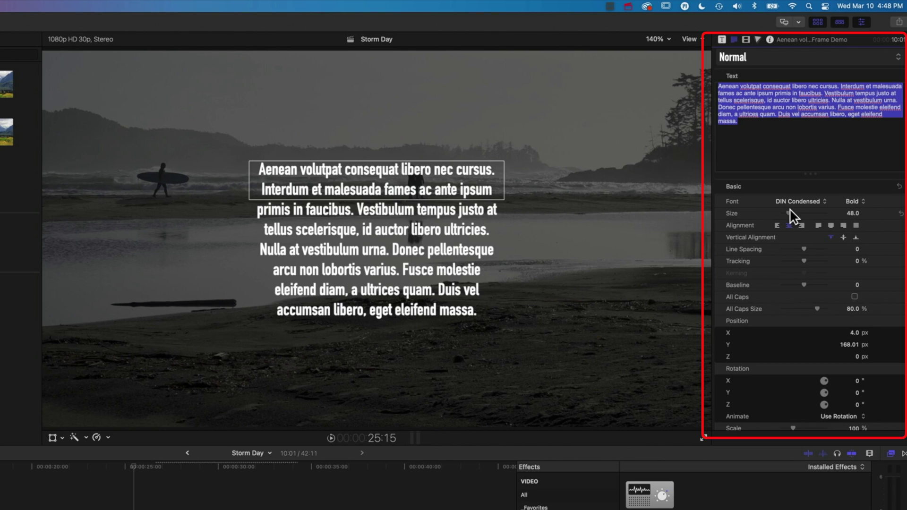
{"action": "left_click", "coordinate": [776, 226]}
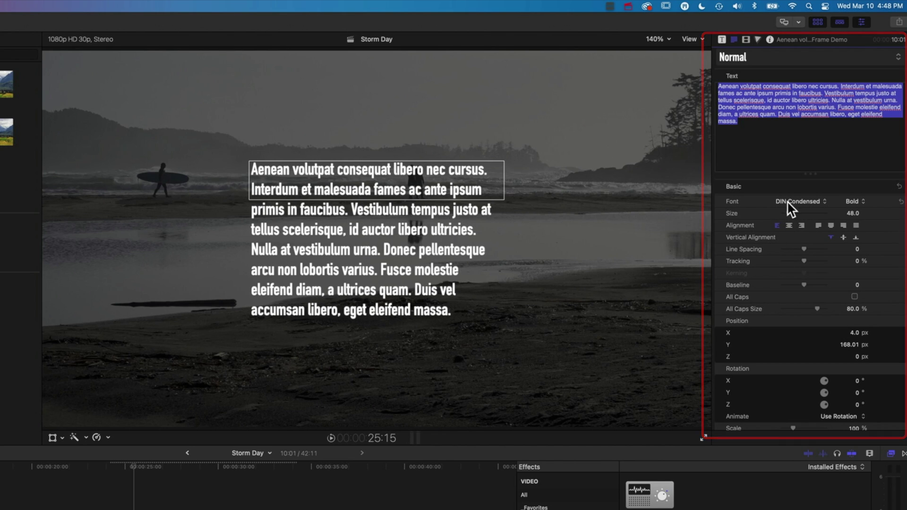
{"action": "left_click", "coordinate": [789, 203]}
{"action": "scroll", "coordinate": [731, 72], "scroll_direction": "up", "scroll_amount": 10}
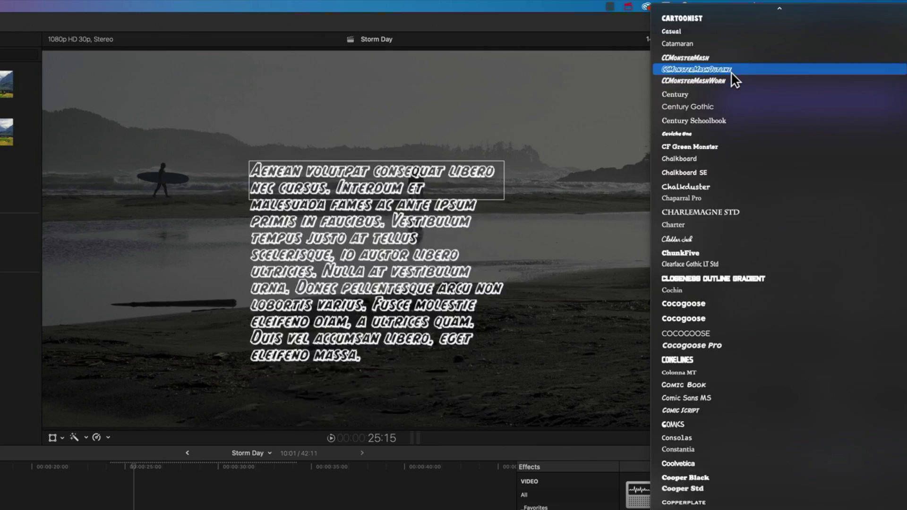
{"action": "scroll", "coordinate": [730, 72], "scroll_direction": "up", "scroll_amount": 15}
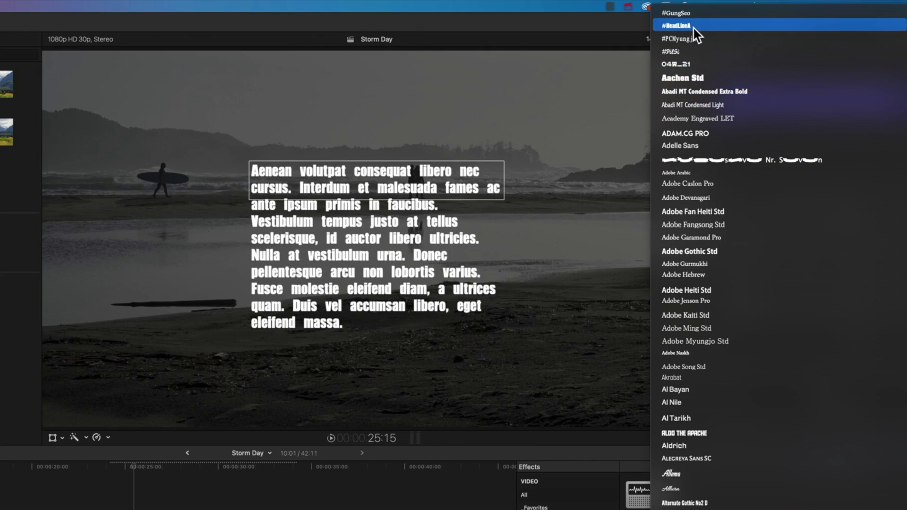
{"action": "left_click", "coordinate": [693, 250]}
Move the paragraph up to Y 382.55 px and delete the words 'ipsum primis'.
{"action": "left_click_drag", "start_coordinate": [408, 186], "coordinate": [426, 89]}
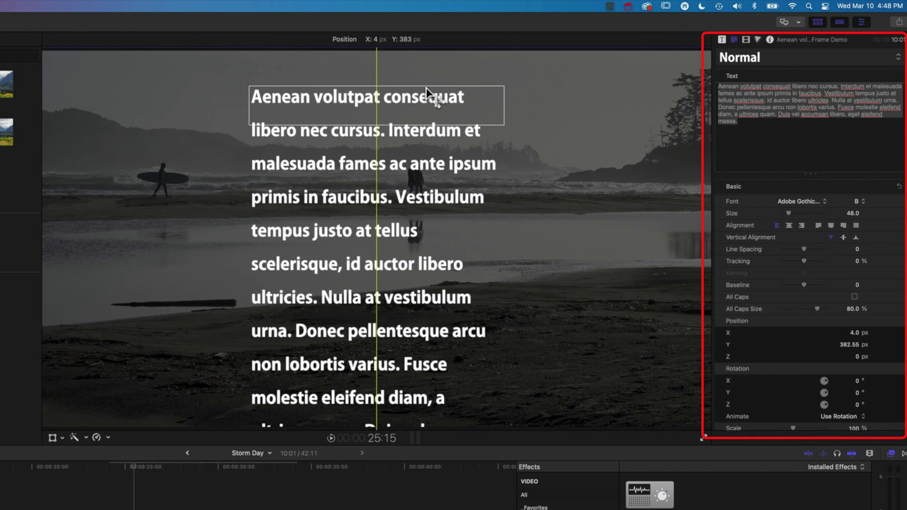
{"action": "left_click", "coordinate": [772, 95]}
{"action": "left_click_drag", "start_coordinate": [792, 93], "coordinate": [757, 93]}
{"action": "key", "text": "BackSpace"}
{"action": "key", "text": "BackSpace"}
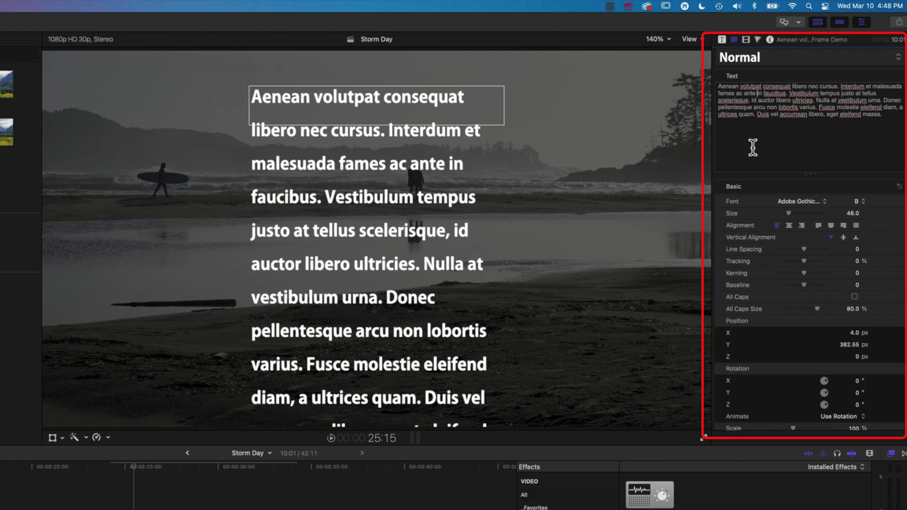
Set Left Margin 317.4 and Right Margin 1487.6, then shift the seven-line paragraph slightly lower.
{"action": "left_click", "coordinate": [721, 39]}
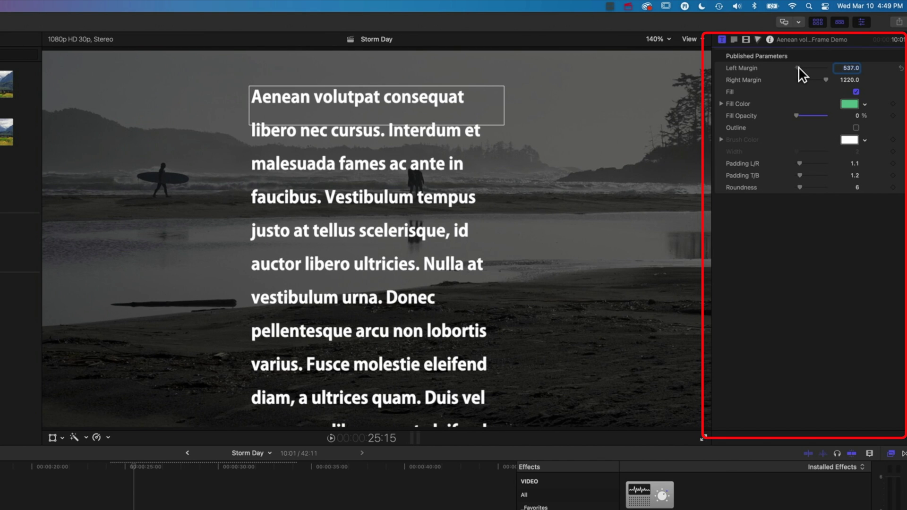
{"action": "left_click_drag", "start_coordinate": [798, 67], "coordinate": [794, 66]}
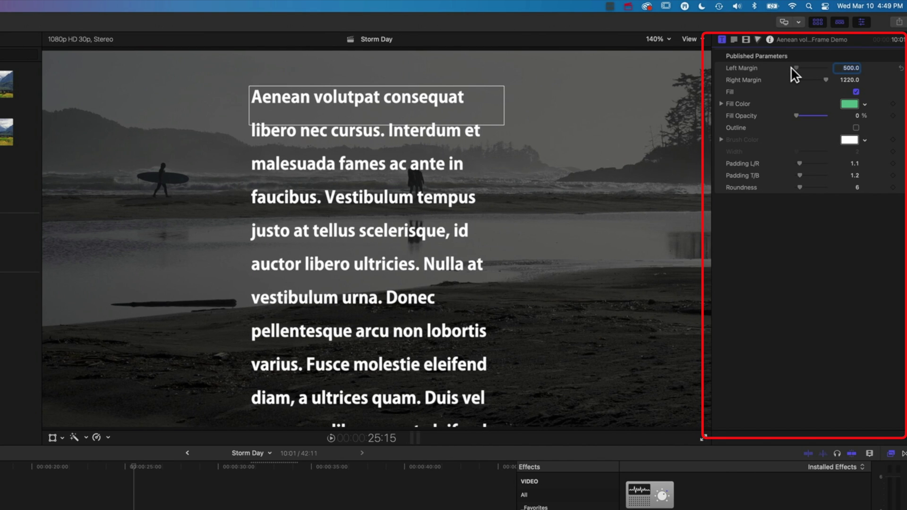
{"action": "mouse_move", "coordinate": [851, 68]}
{"action": "left_mouse_down"}
{"action": "mouse_move", "coordinate": [842, 67]}
{"action": "mouse_move", "coordinate": [849, 79]}
{"action": "left_mouse_up"}
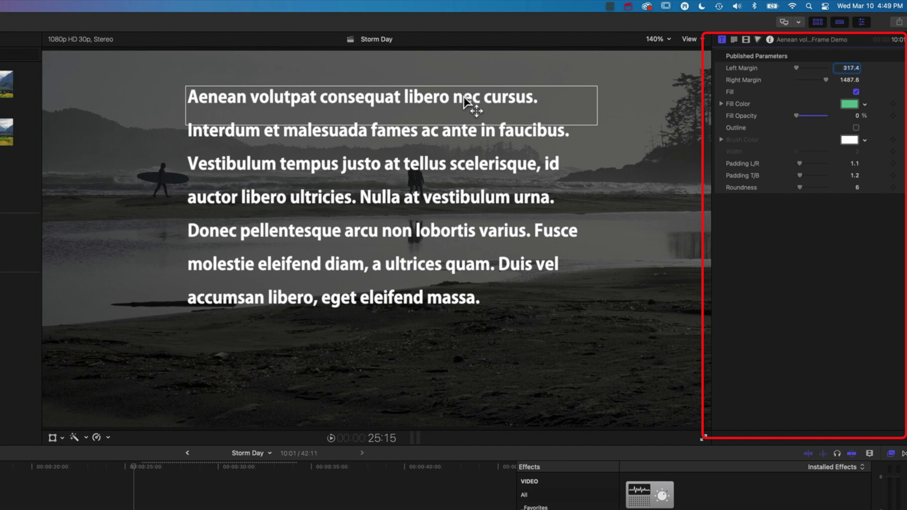
{"action": "left_click_drag", "start_coordinate": [471, 106], "coordinate": [452, 141]}
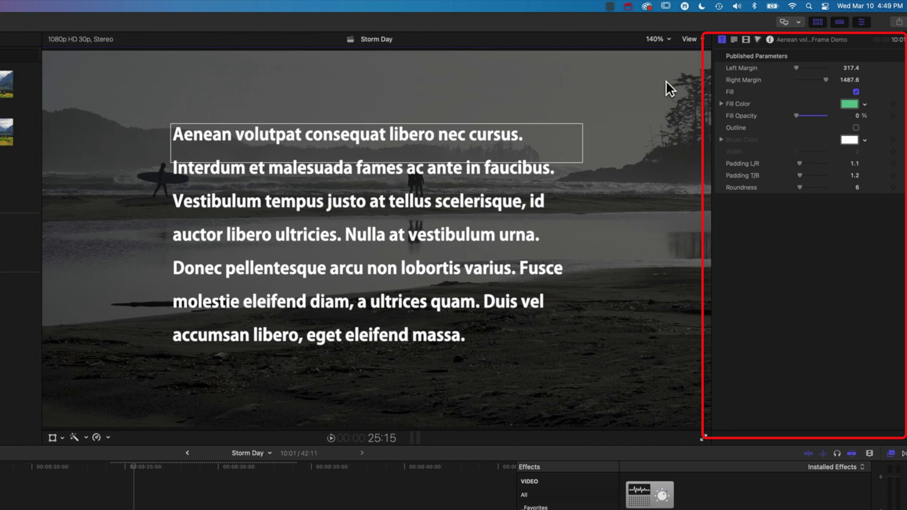
Try Justify and Justify All, then settle on Justify Left alignment for the paragraph.
{"action": "left_click", "coordinate": [733, 39]}
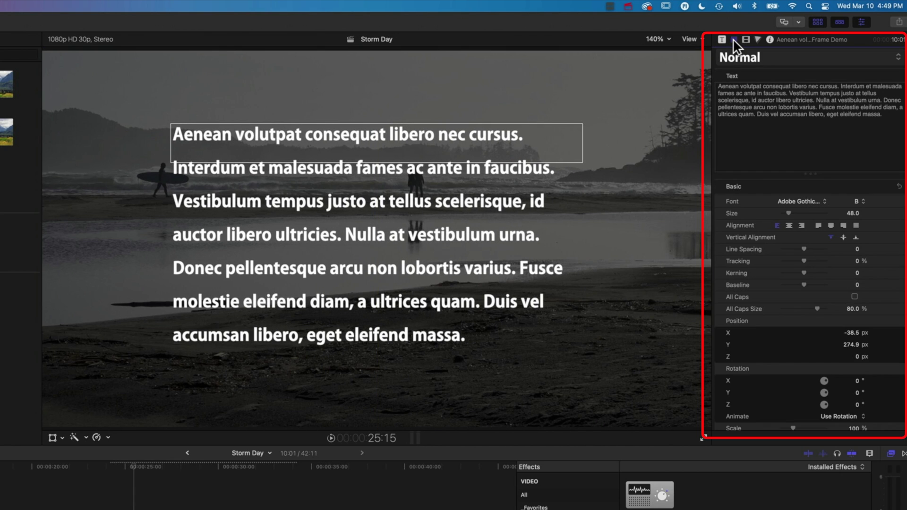
{"action": "left_click", "coordinate": [818, 226]}
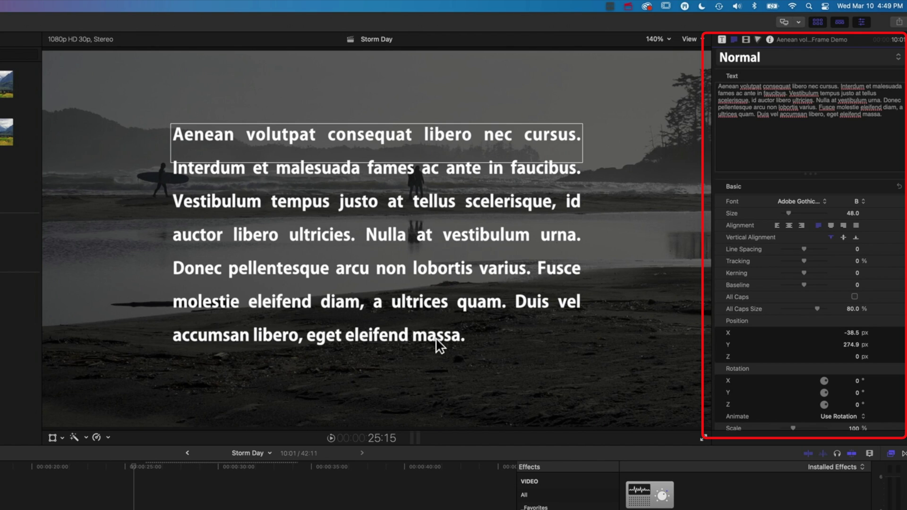
{"action": "left_click", "coordinate": [855, 225]}
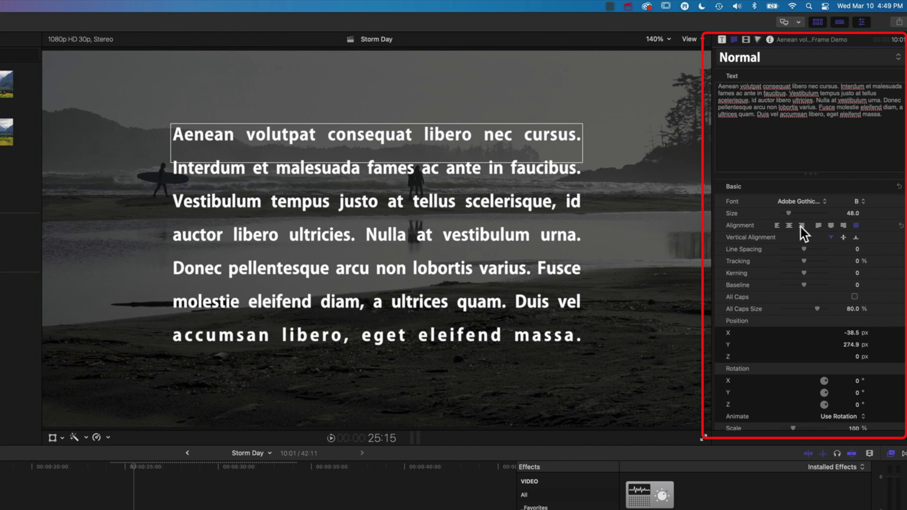
{"action": "left_click", "coordinate": [819, 225]}
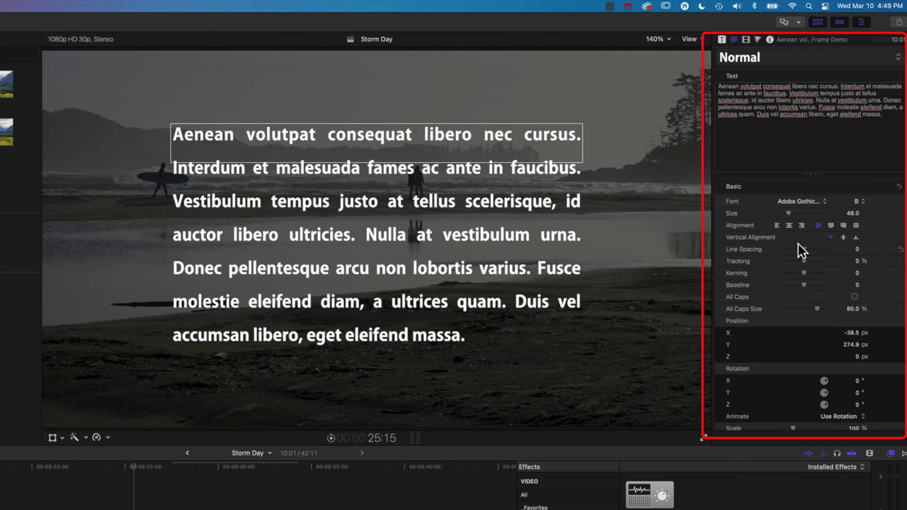
Set Line Spacing to 11 and change the paragraph's font to AppleGothic Regular.
{"action": "left_click_drag", "start_coordinate": [803, 248], "coordinate": [807, 248]}
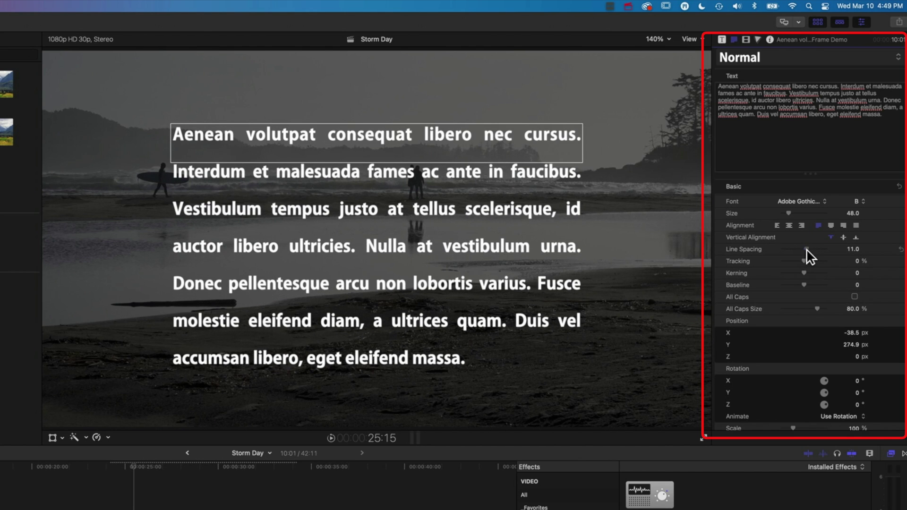
{"action": "left_click", "coordinate": [860, 201]}
{"action": "left_click", "coordinate": [862, 203]}
{"action": "left_click", "coordinate": [813, 201]}
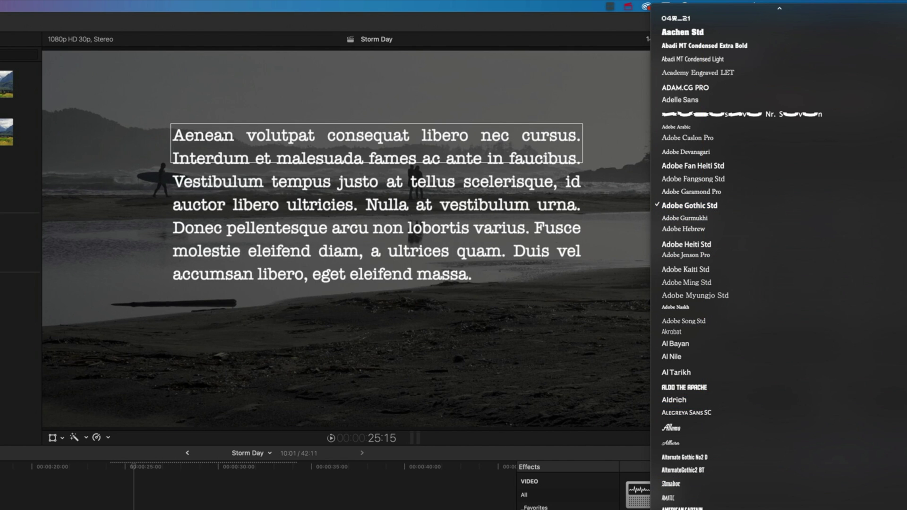
{"action": "key", "text": "Return"}
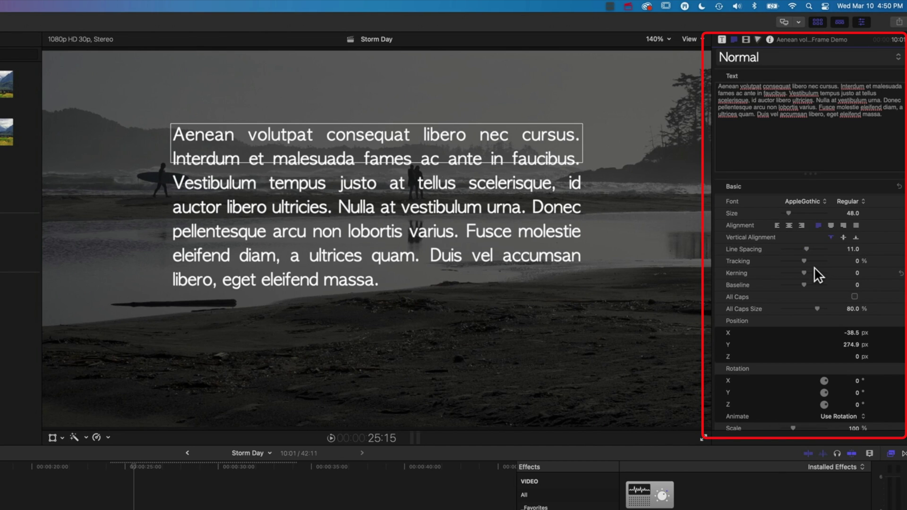
Re-enable the white Outline with Width 17, Padding L/R 1.23 and Padding T/B 1.36.
{"action": "left_click", "coordinate": [721, 39]}
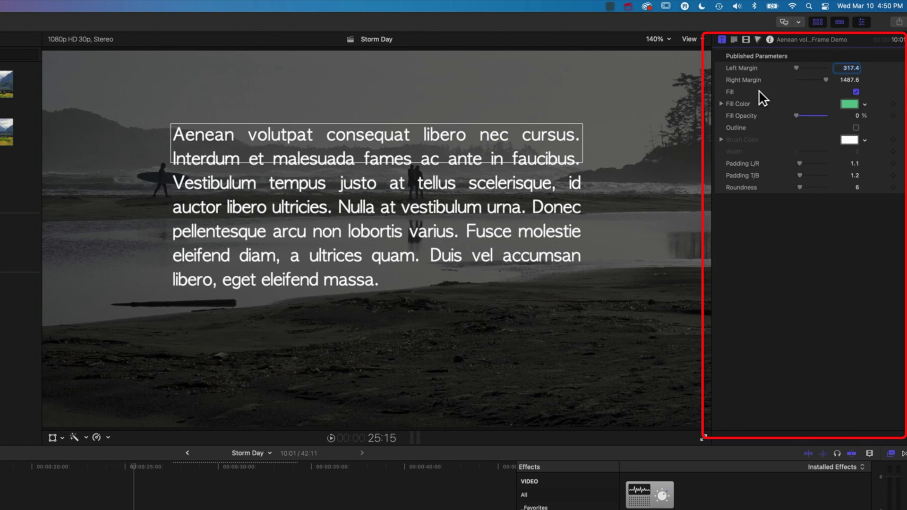
{"action": "left_click", "coordinate": [856, 127]}
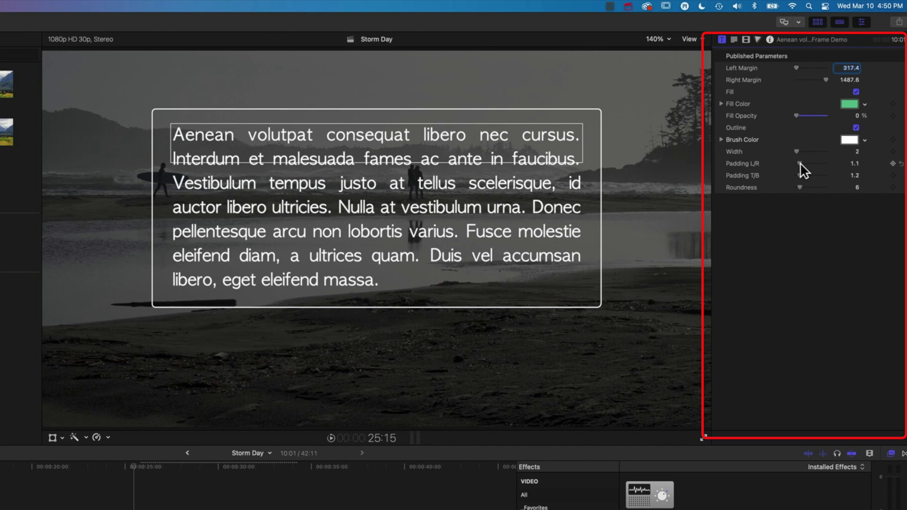
{"action": "left_click_drag", "start_coordinate": [799, 163], "coordinate": [800, 163]}
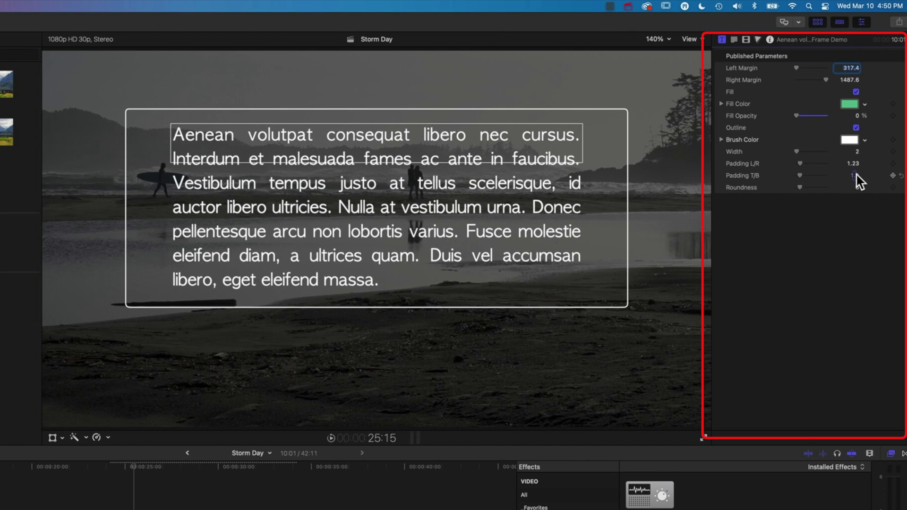
{"action": "left_click_drag", "start_coordinate": [856, 175], "coordinate": [798, 150]}
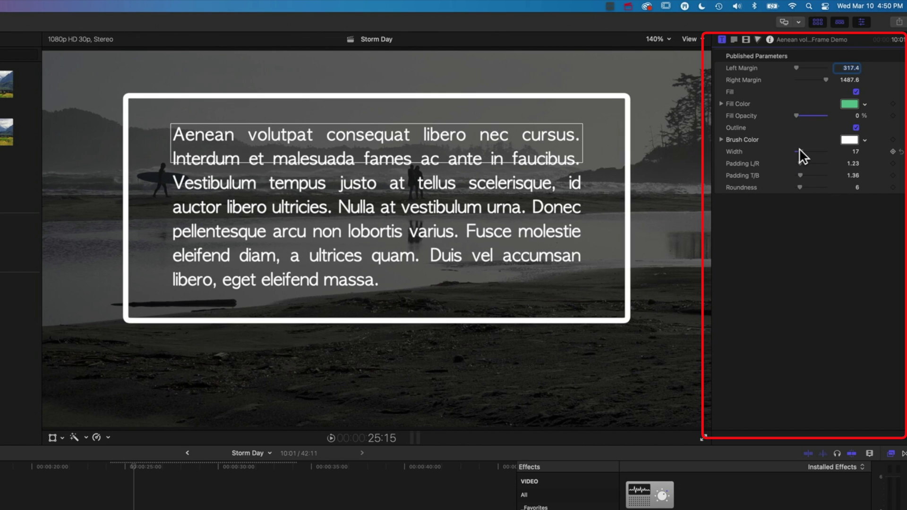